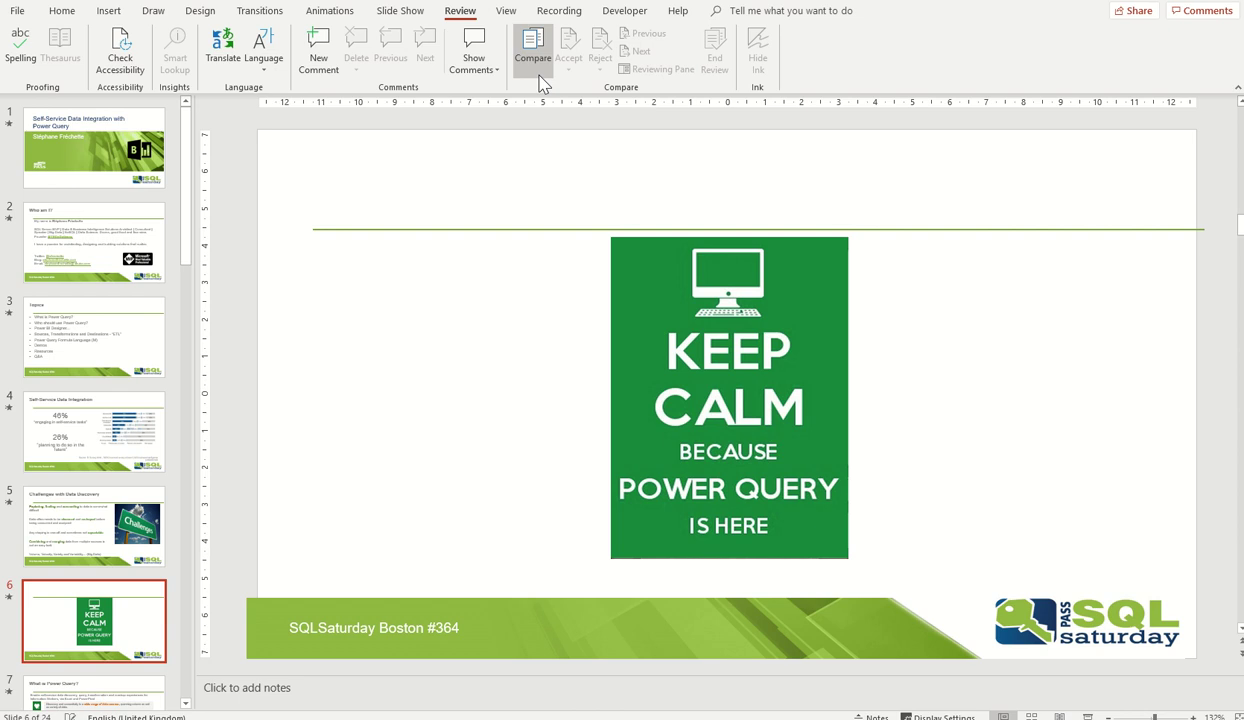
Step: Glance back through the Self-Service Data Integration slides, then close the presentation and clear the file selection
key(Up)
key(Up)
key(Up)
key(Up)
key(Down)
key(Up)
key(Up)
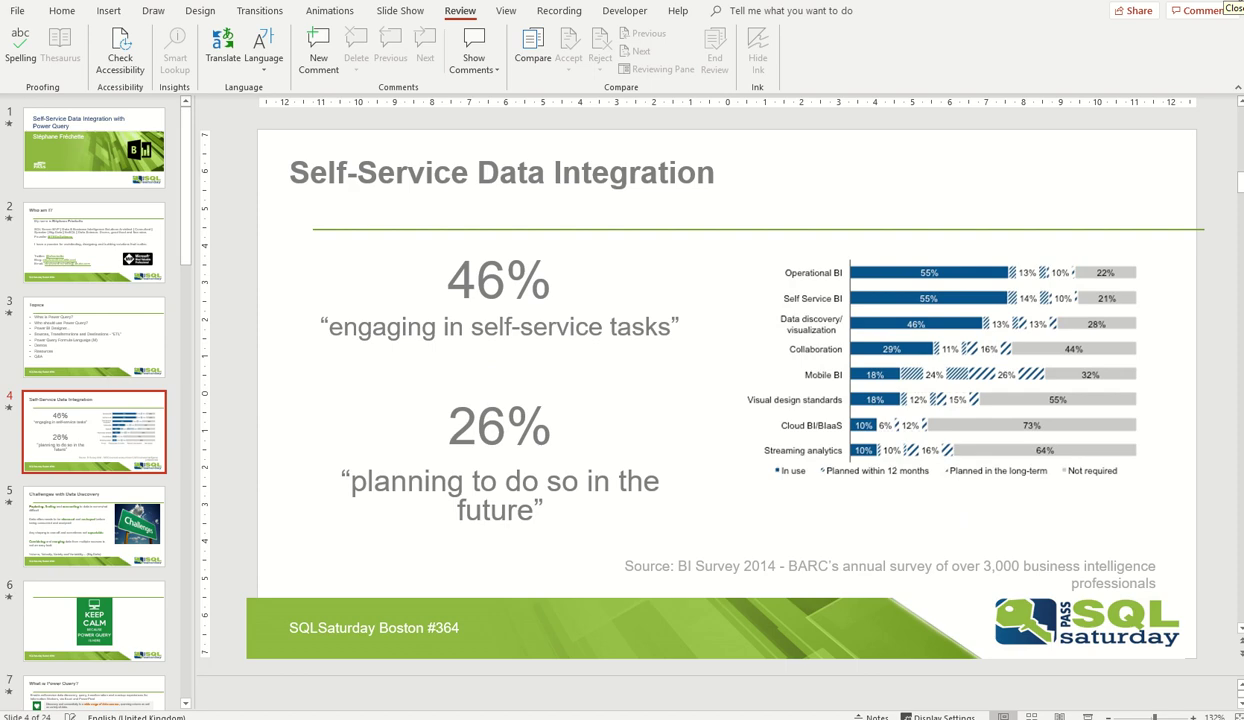
click(1237, 6)
click(347, 215)
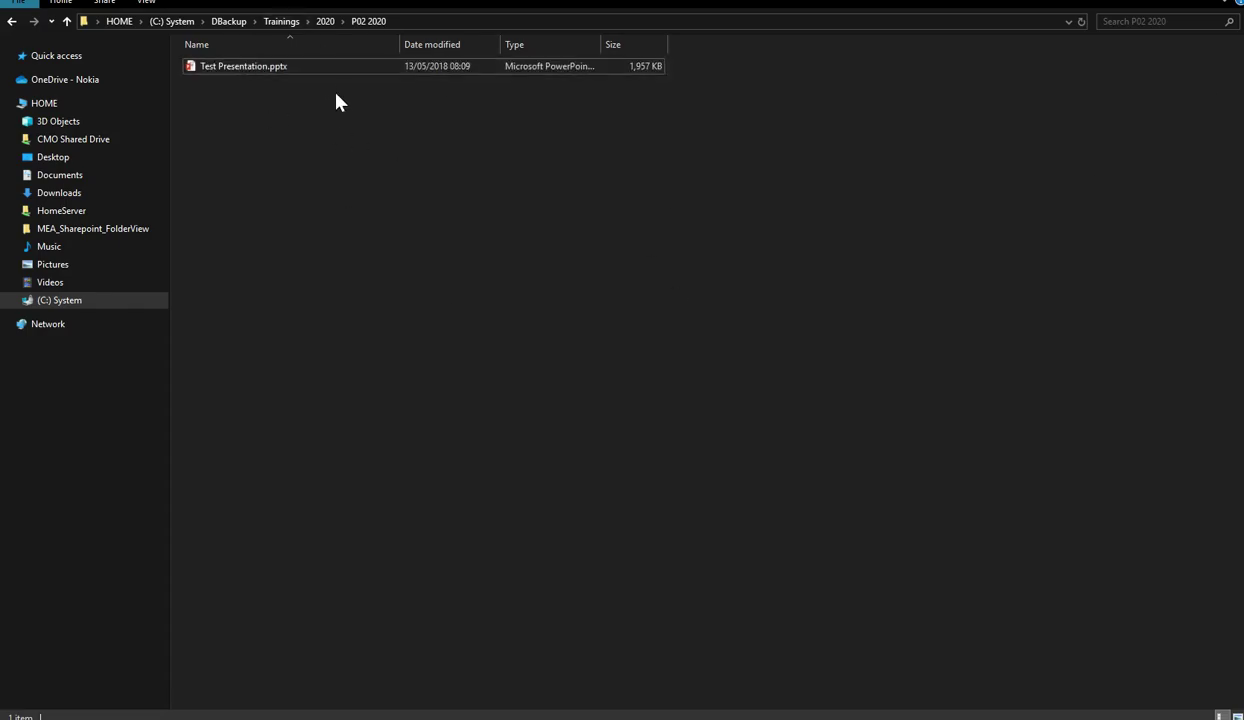
Step: Copy and paste Test Presentation.pptx to create Test Presentation - Copy.pptx in the same folder
click(302, 70)
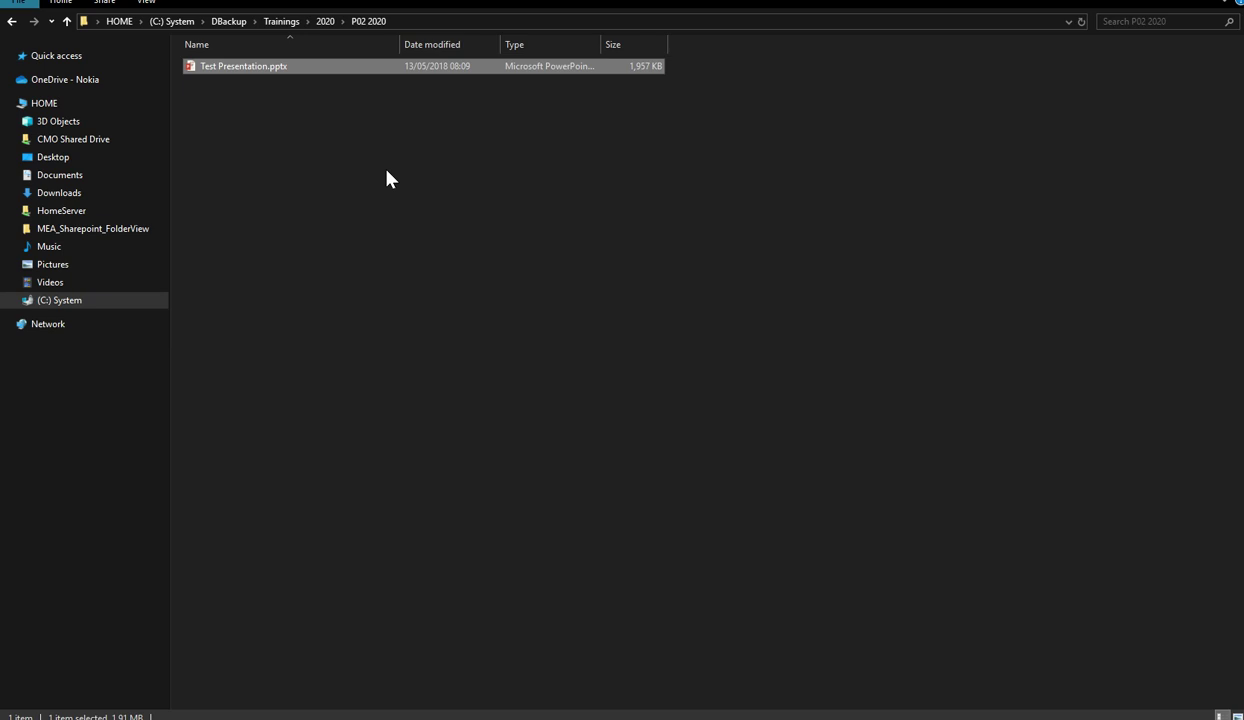
key(ctrl+c)
key(ctrl+v)
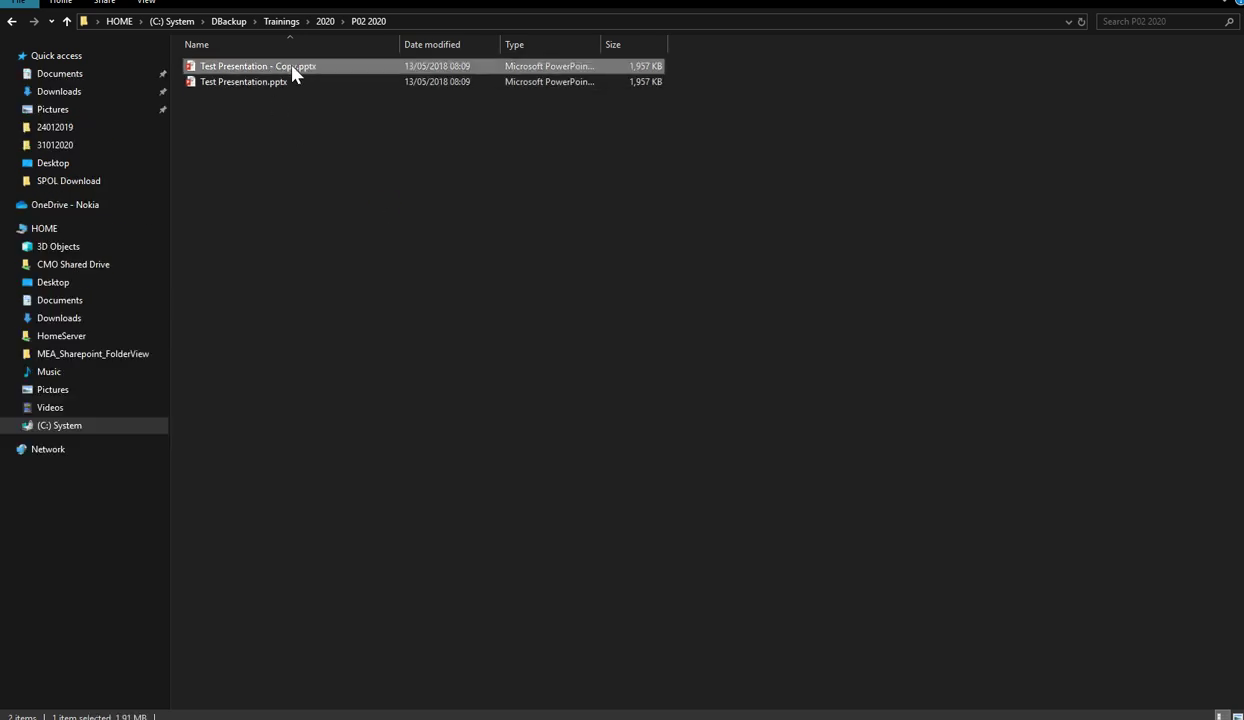
Step: Keep the duplicate's default name and leave only Test Presentation - Copy.pptx selected
click(293, 70)
double_click(290, 67)
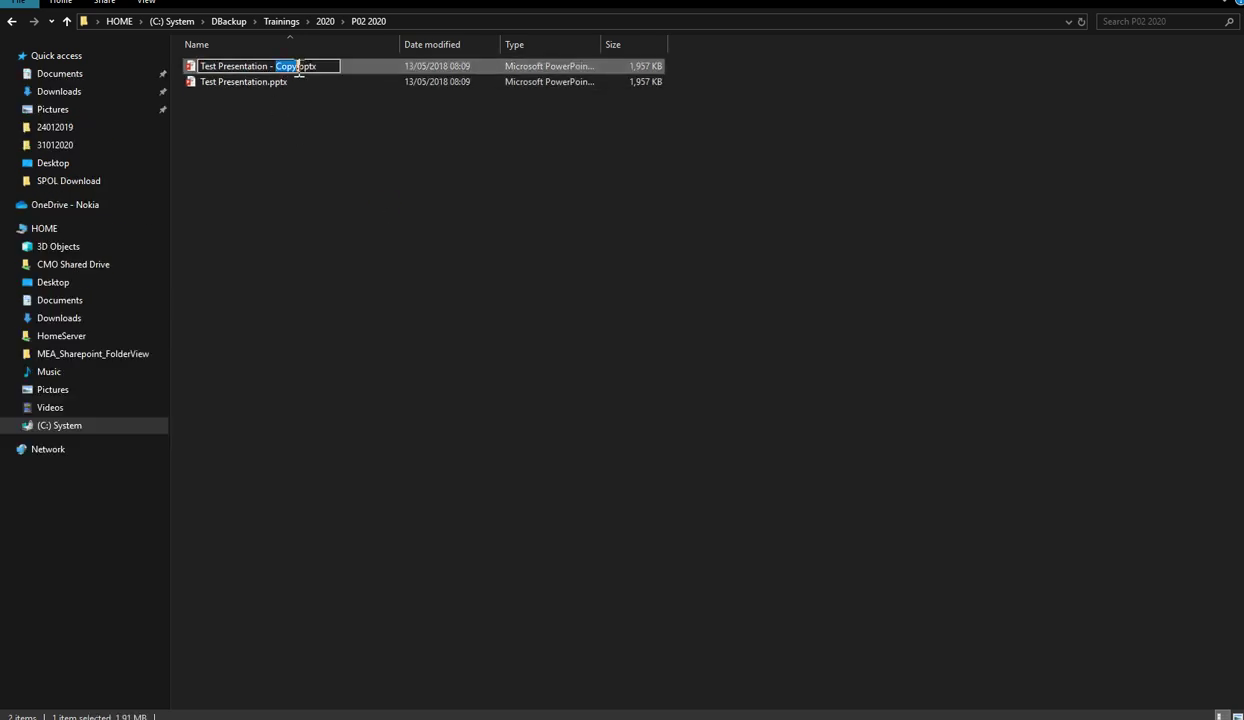
click(319, 128)
click(285, 74)
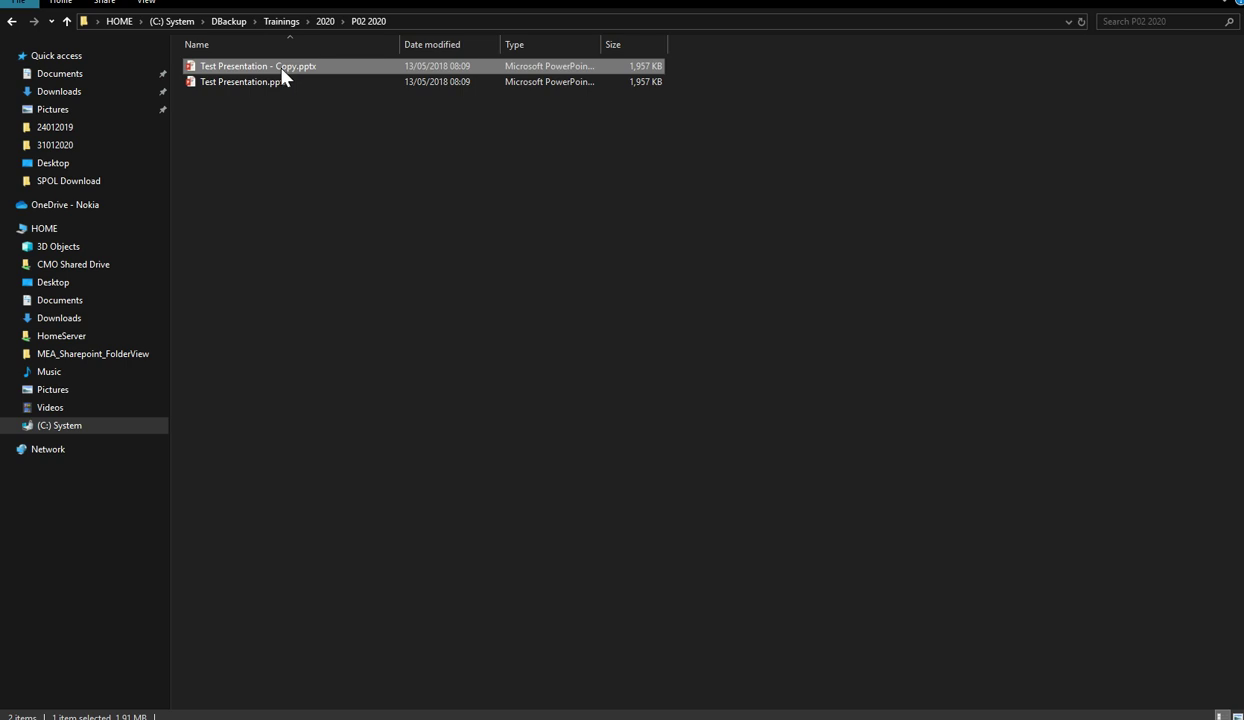
shift+click(295, 83)
ctrl+click(327, 84)
mouse_move(735, 20)
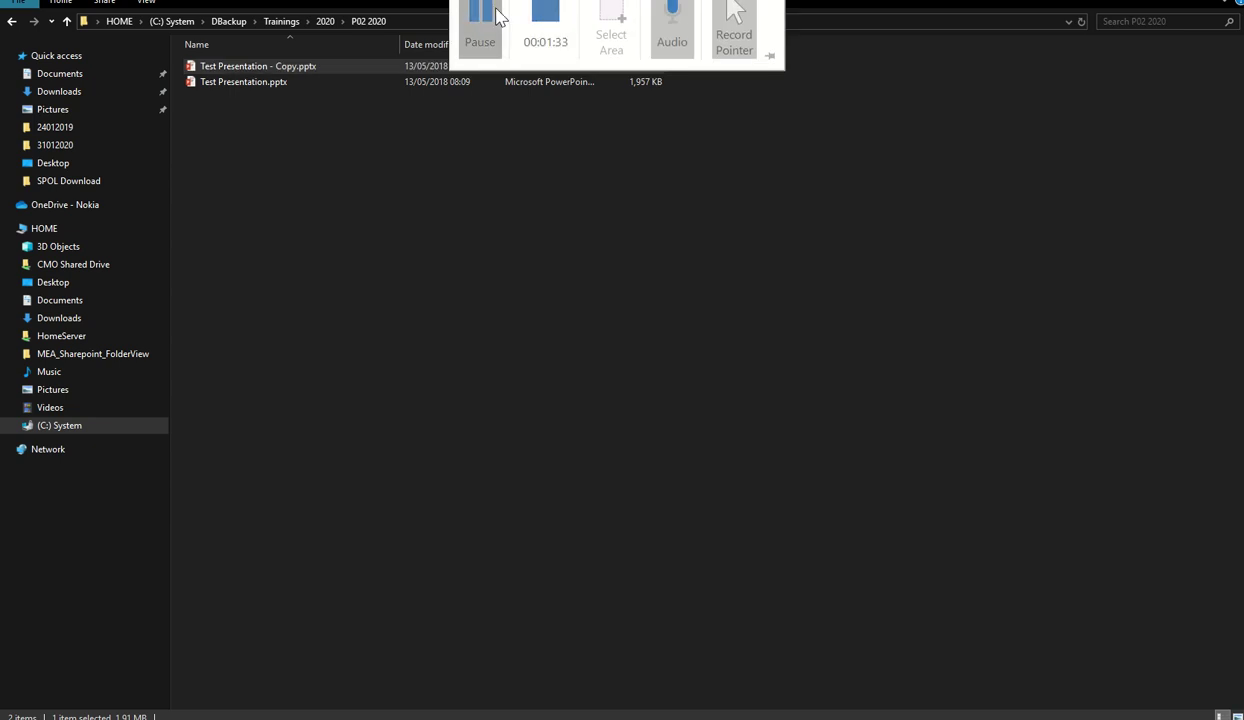
click(496, 38)
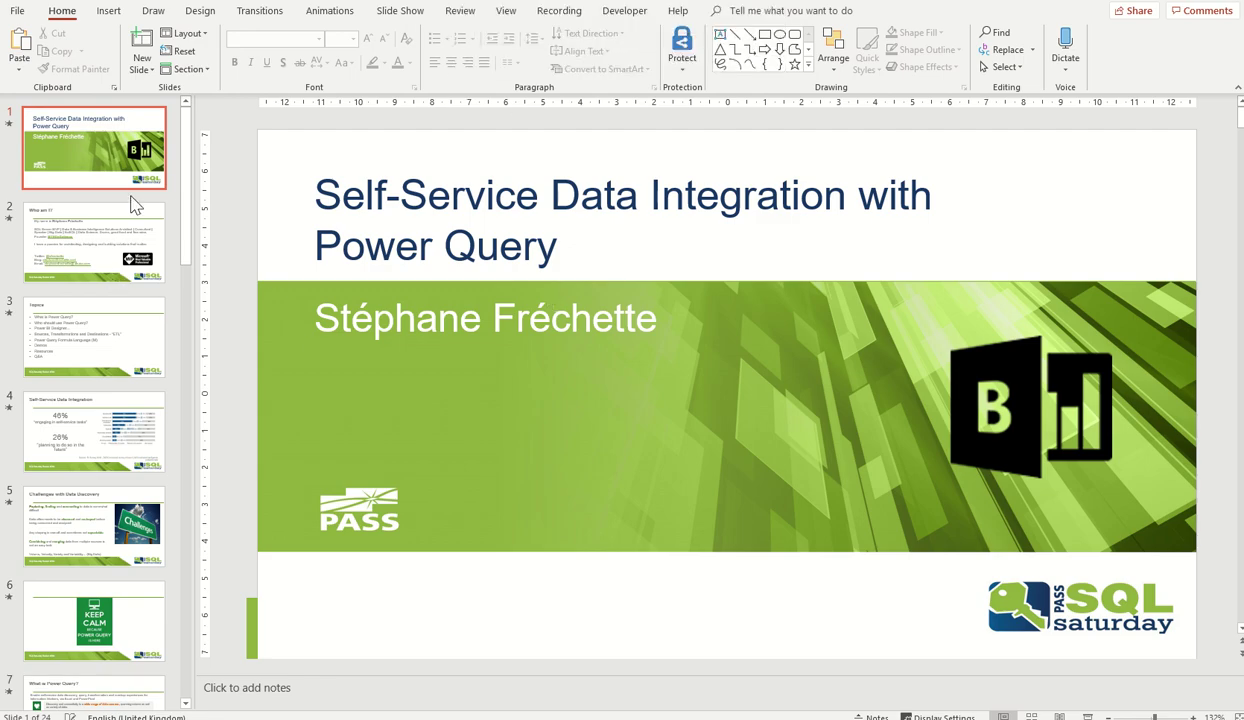
Step: Delete the Sources through Q&A bullets from slide 3, Topics
click(109, 342)
drag(388, 527, 322, 372)
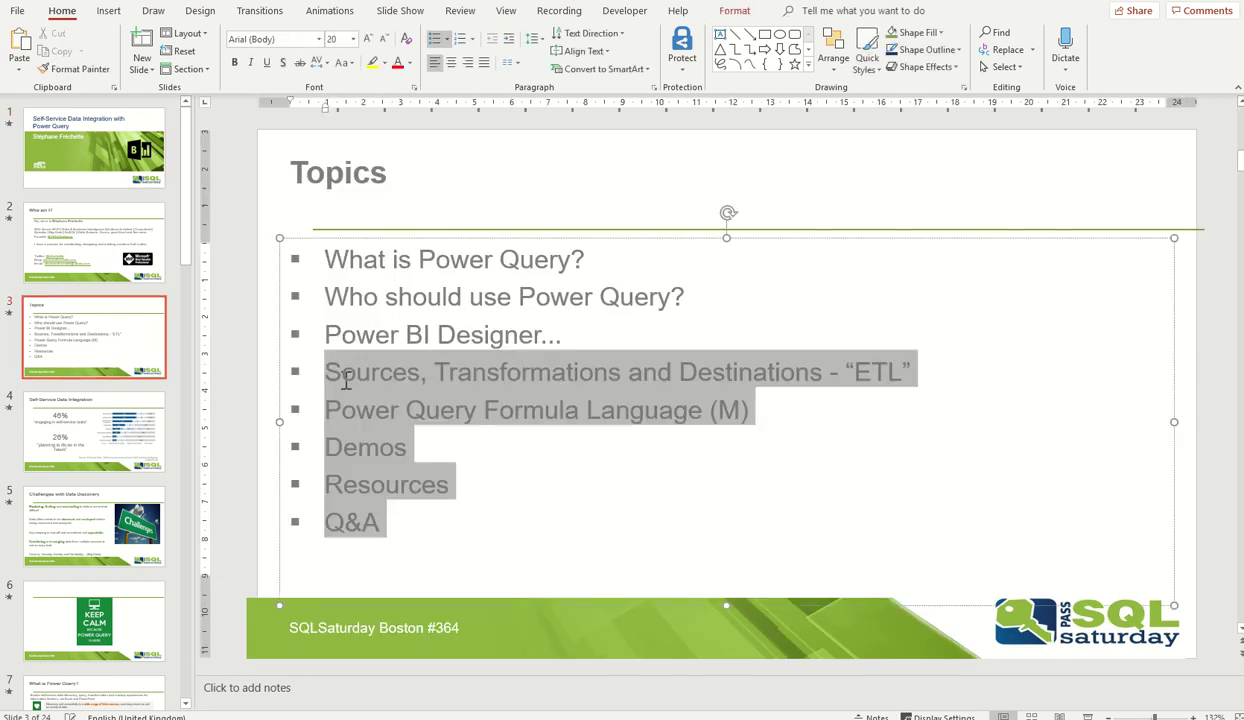
key(Delete)
Step: Add an 'Add new data' bullet below the Power Query Language M bullet on slide 8
click(147, 410)
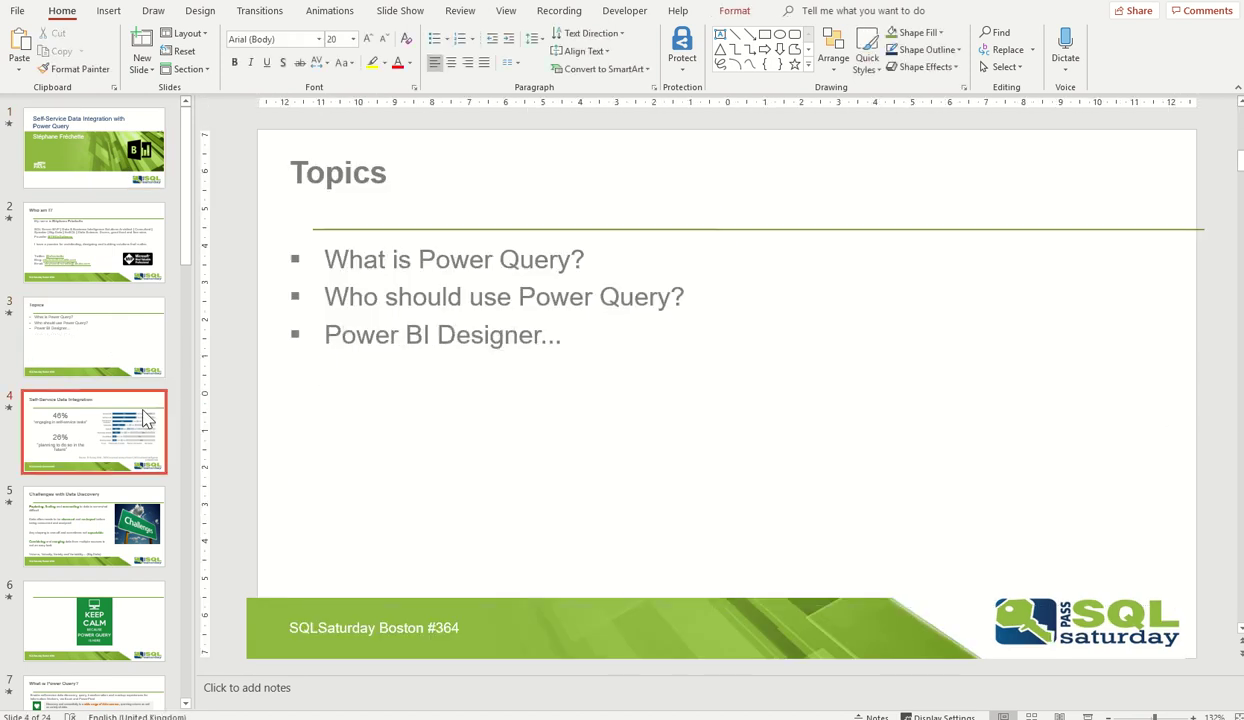
scroll(145, 420, down, 3)
click(76, 465)
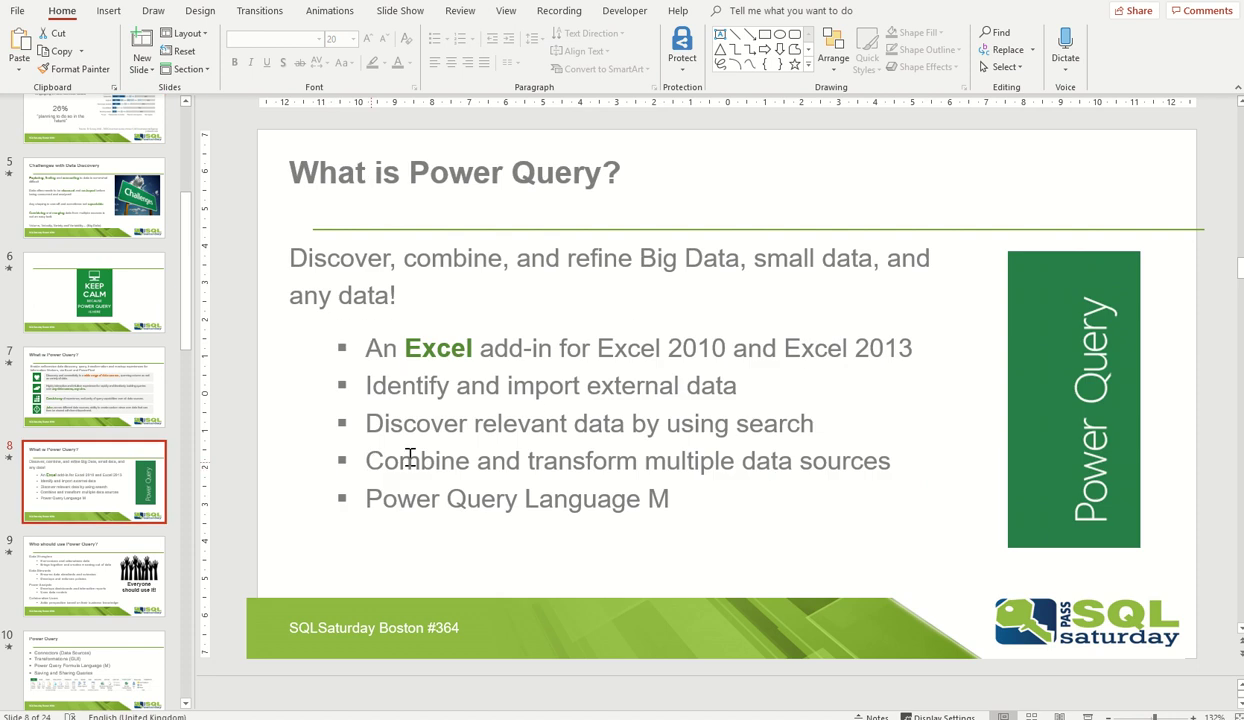
click(767, 511)
key(Return)
text(Add new data)
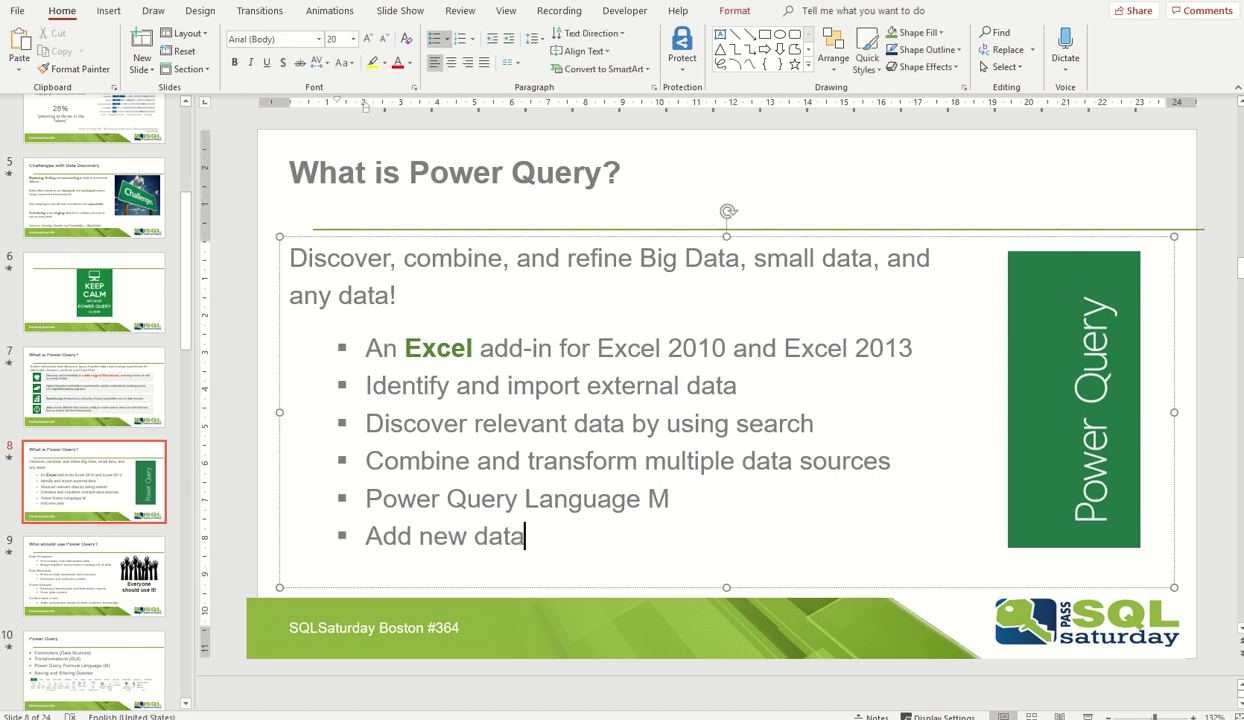
Step: Remove the ribbon screenshot picture from slide 10, Power Query
click(135, 588)
scroll(138, 595, down, 3)
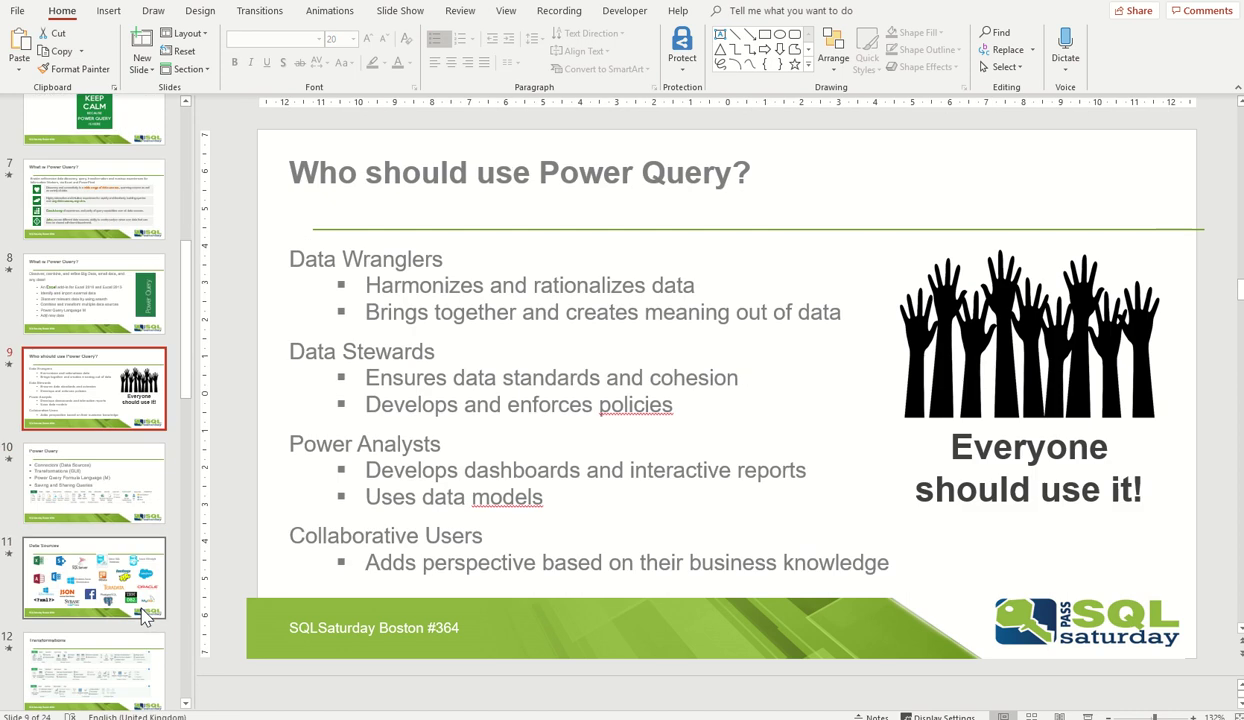
click(100, 395)
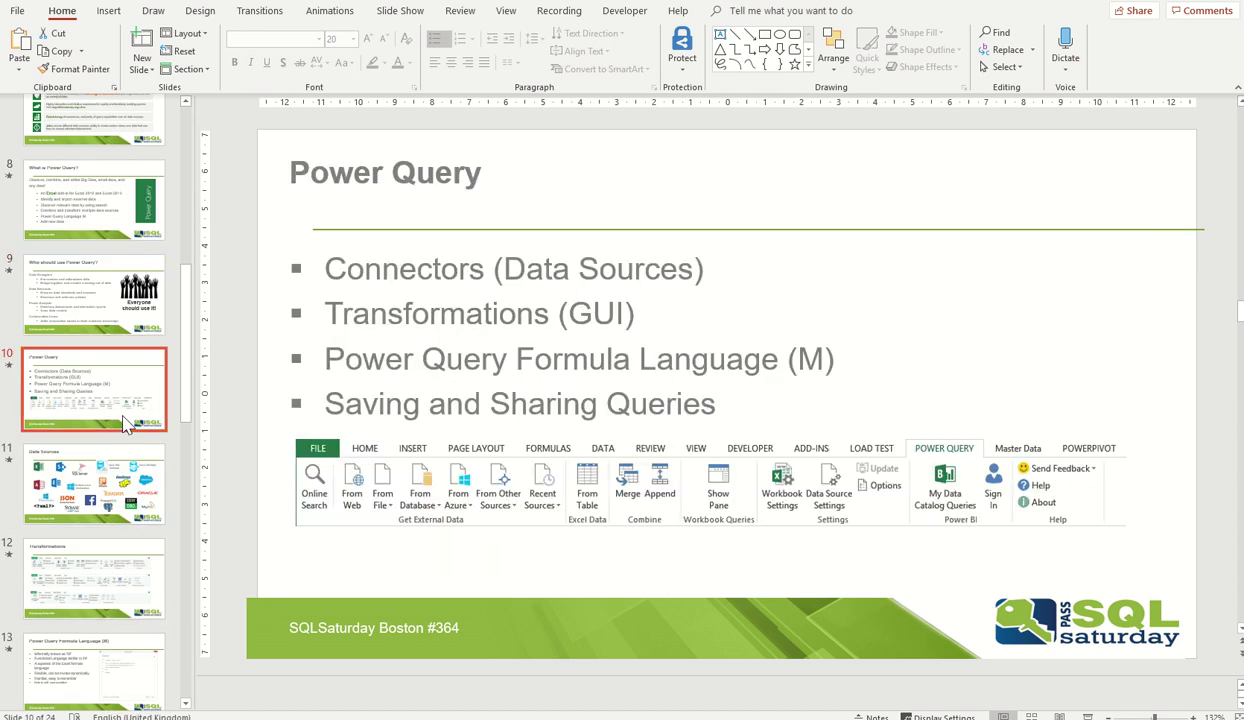
click(483, 508)
key(Delete)
Step: Delete the Data Steward bullets on slide 14, Saving and Sharing Queries
click(115, 565)
scroll(115, 563, down, 5)
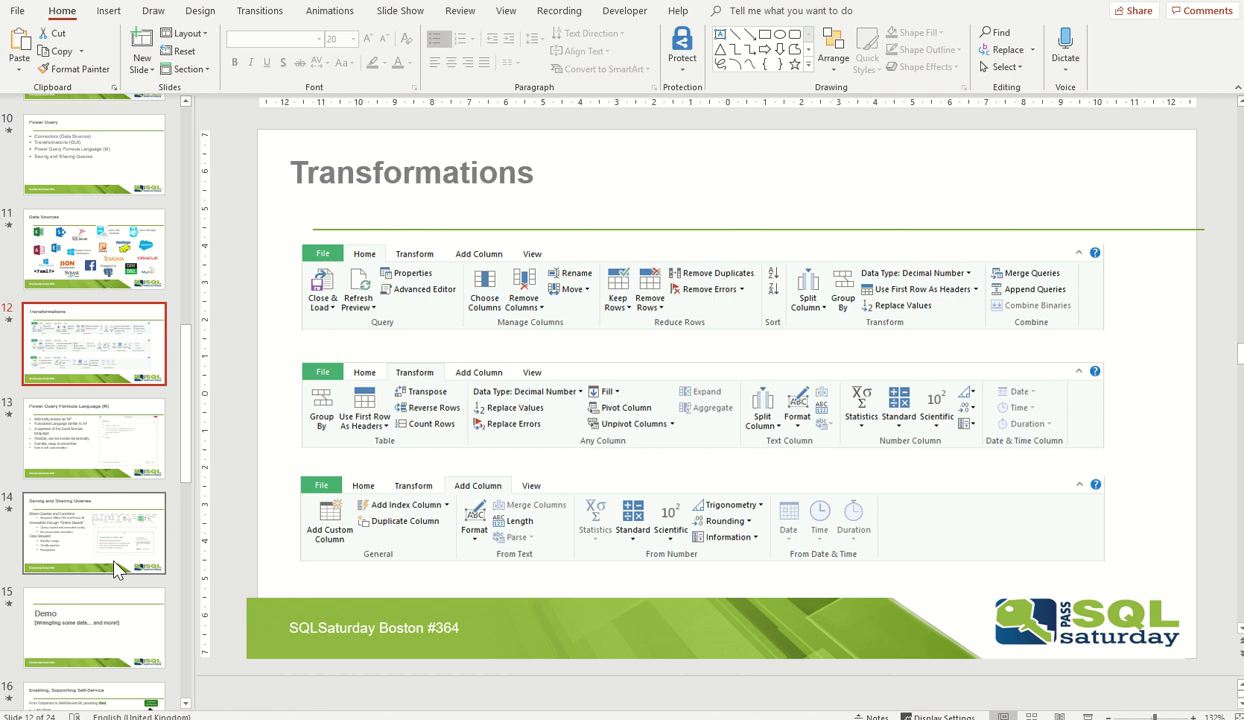
click(115, 520)
drag(463, 501, 242, 414)
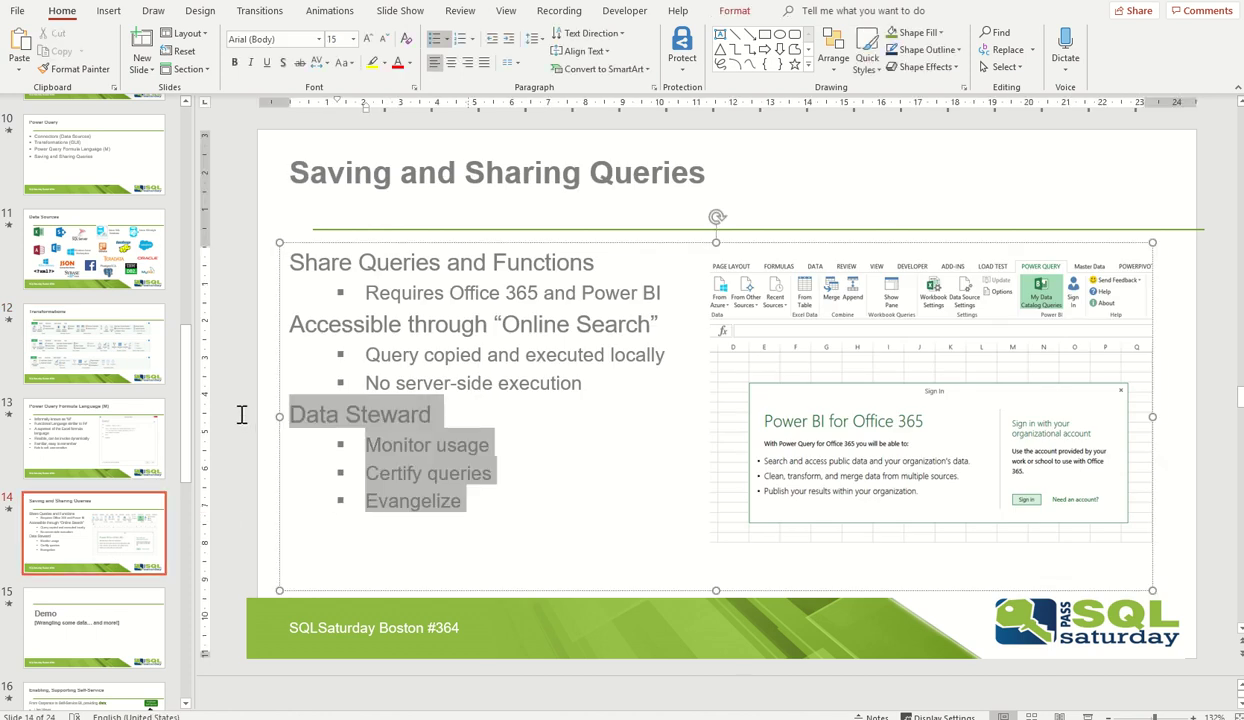
key(Delete)
click(84, 519)
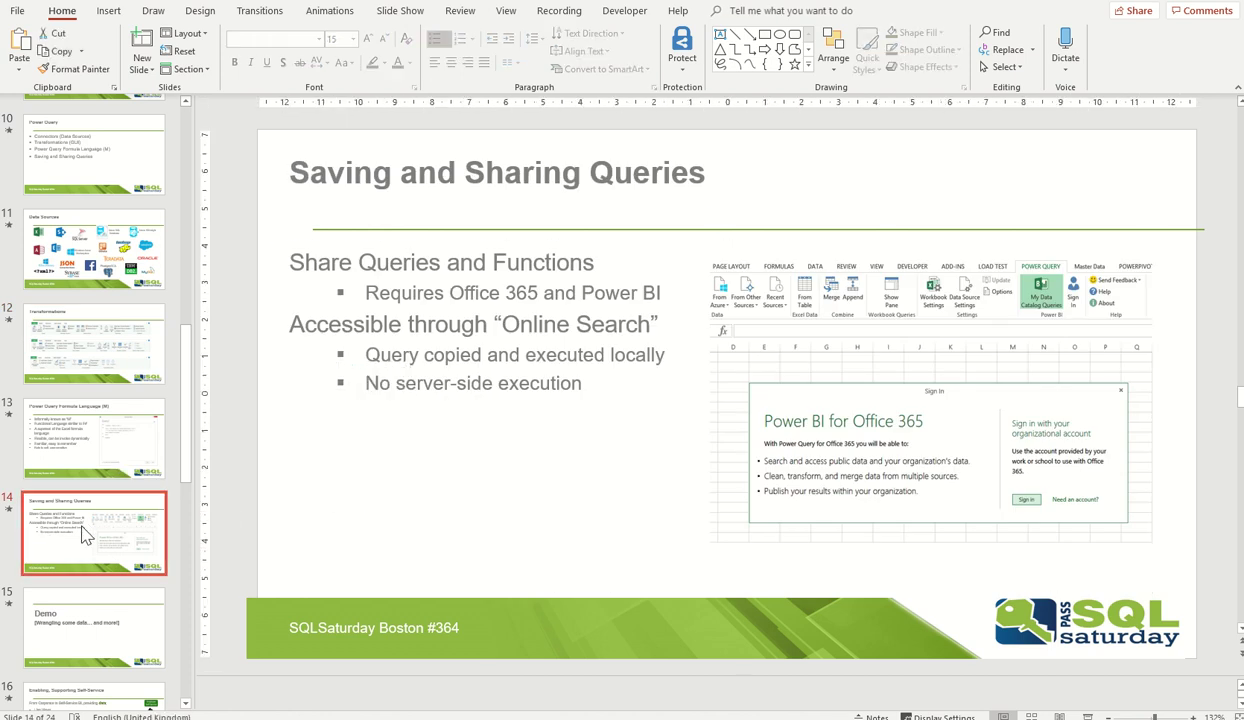
Step: Delete the last five resource bullets on slide 22, then close the edited presentation
scroll(86, 540, down, 12)
scroll(88, 563, down, 6)
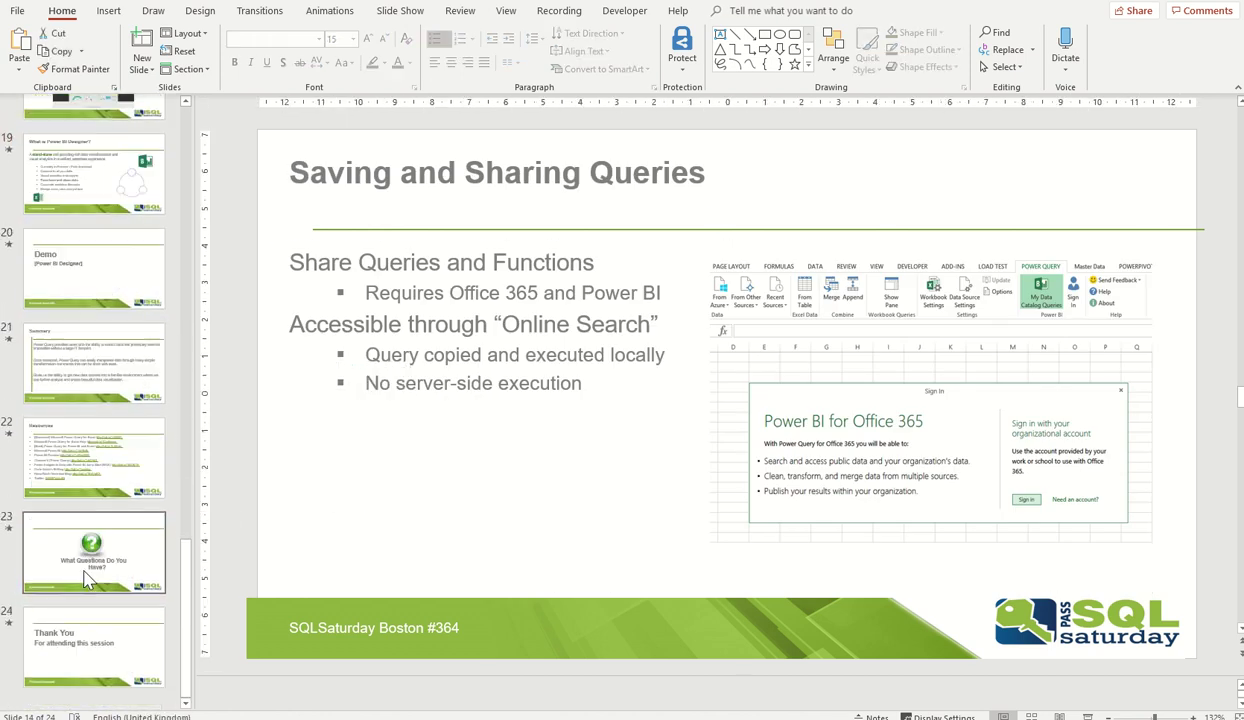
click(90, 465)
drag(541, 537, 372, 410)
key(Delete)
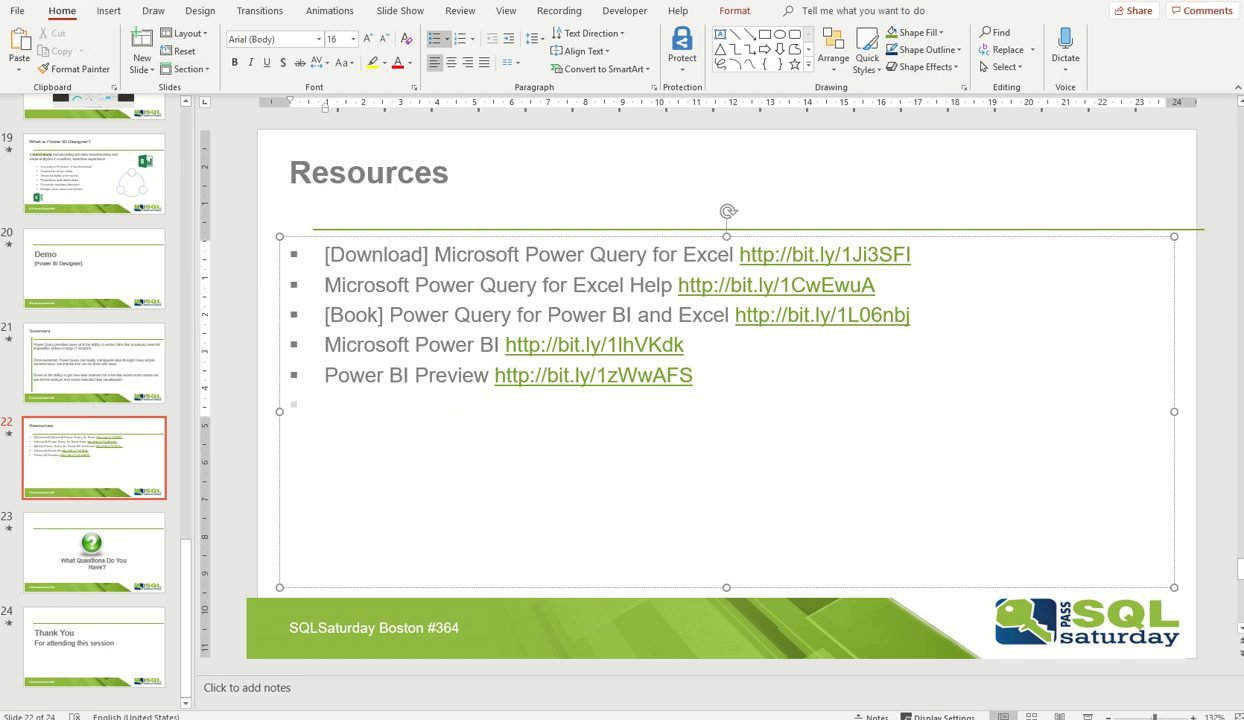
click(1203, 3)
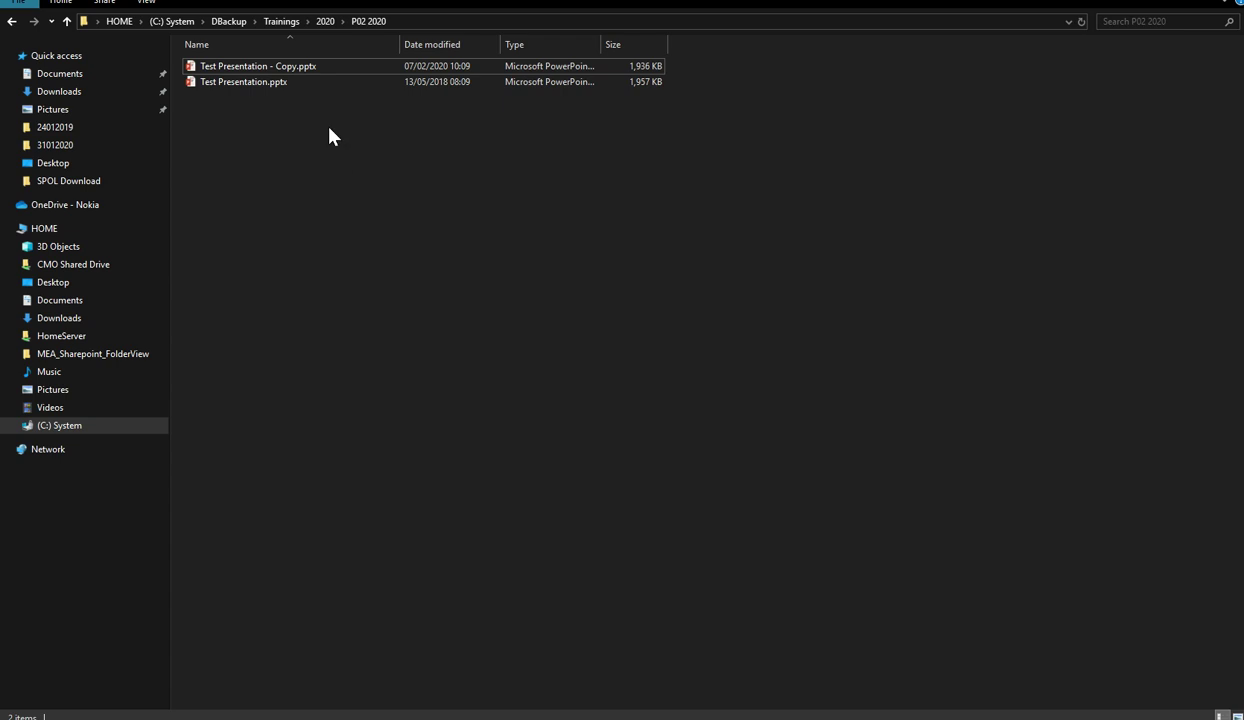
Step: Open Test Presentation - Copy.pptx from the P02 2020 folder in PowerPoint
click(353, 70)
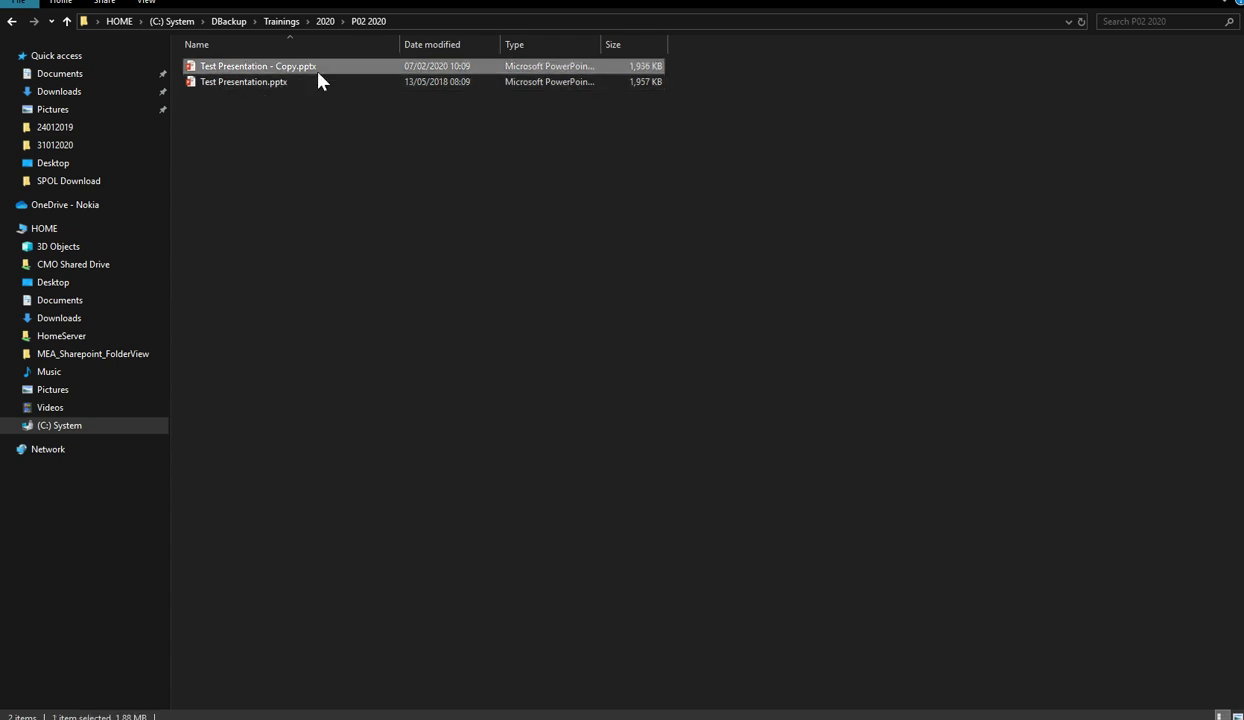
mouse_move(318, 80)
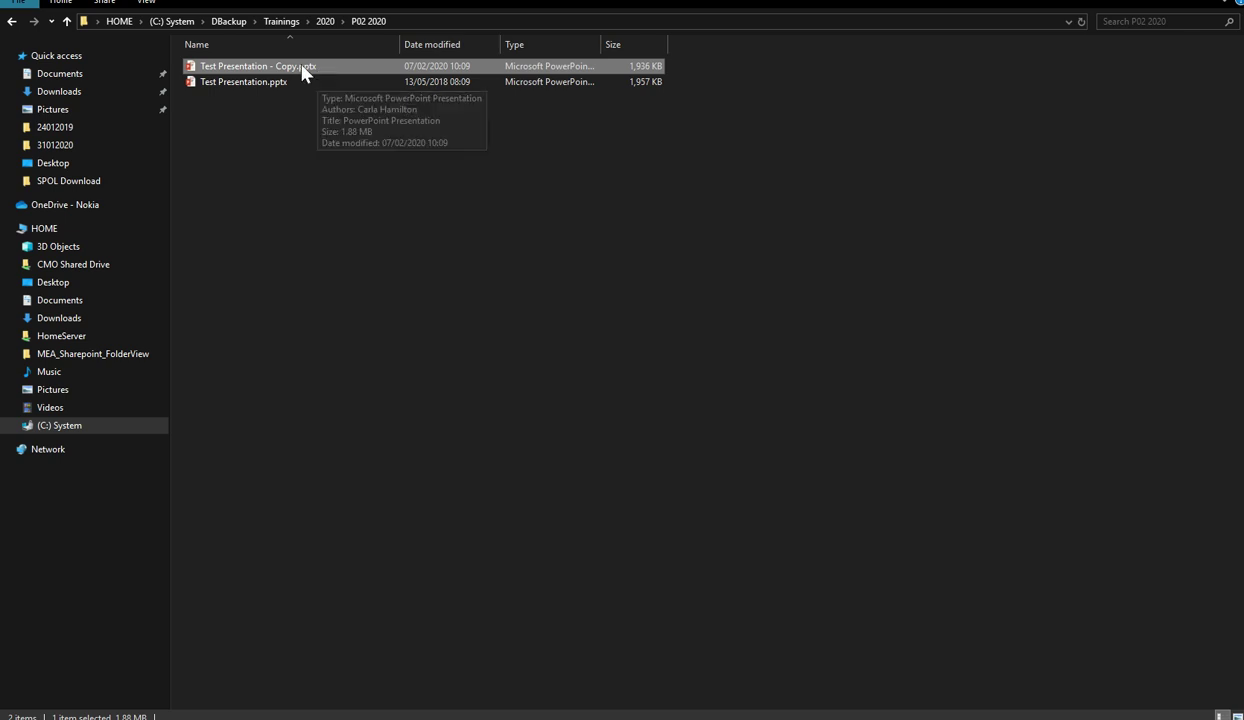
click(237, 85)
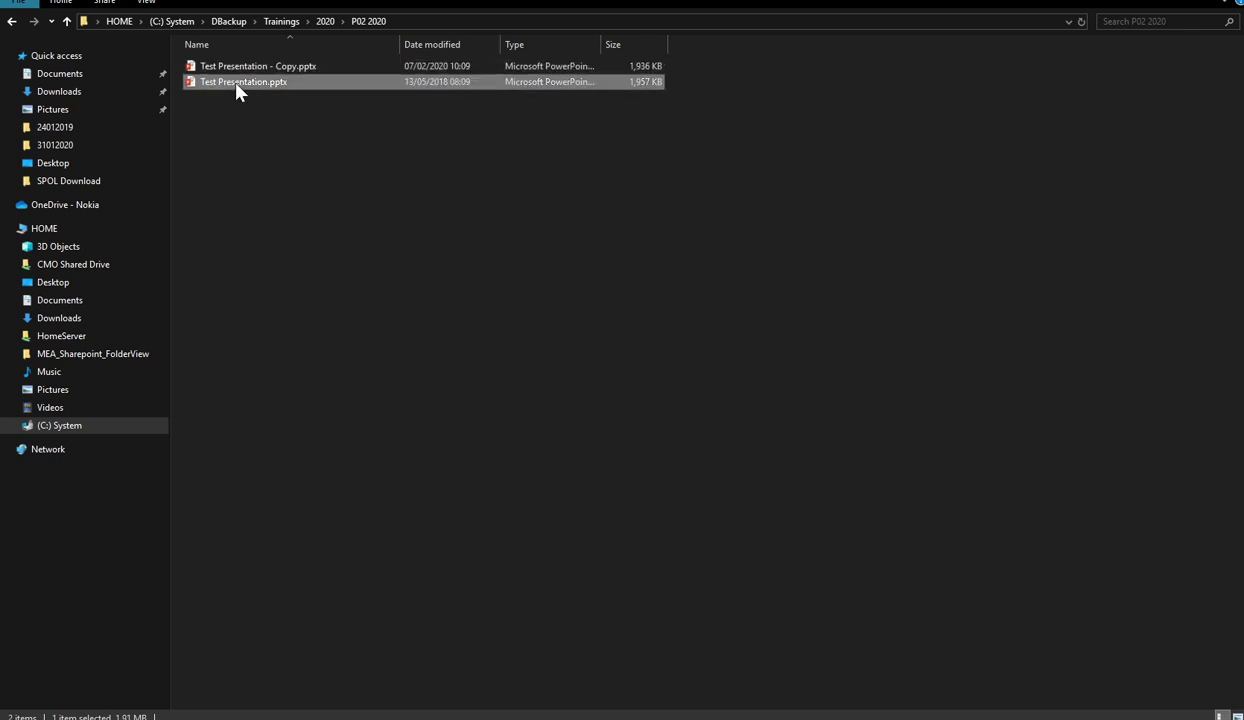
click(259, 76)
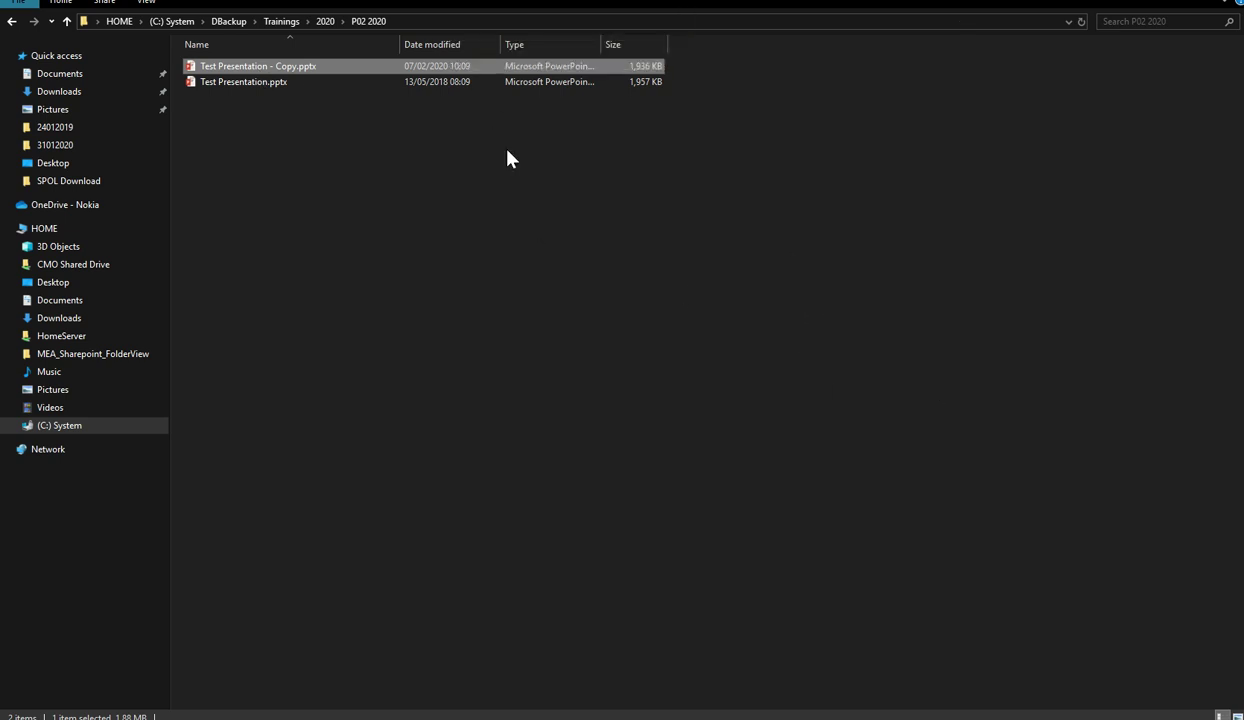
double_click(300, 67)
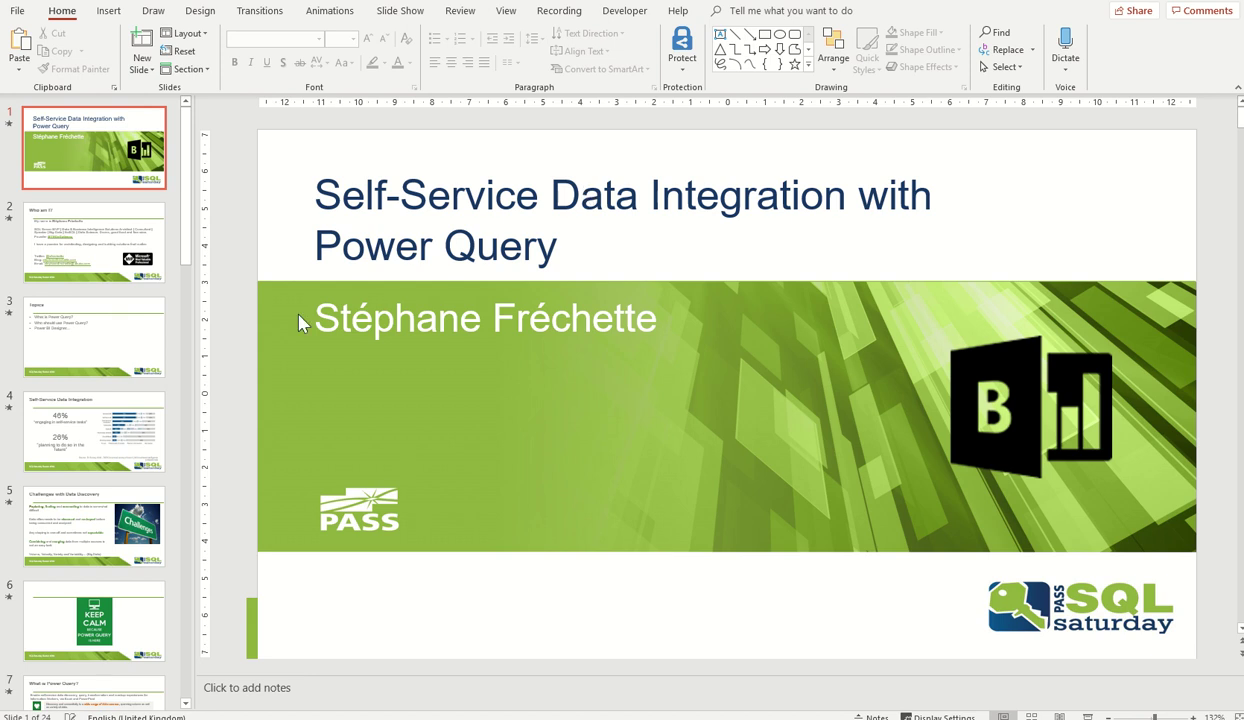
click(462, 12)
Step: Use Review > Compare to merge the copy with Test Presentation.pptx
click(476, 22)
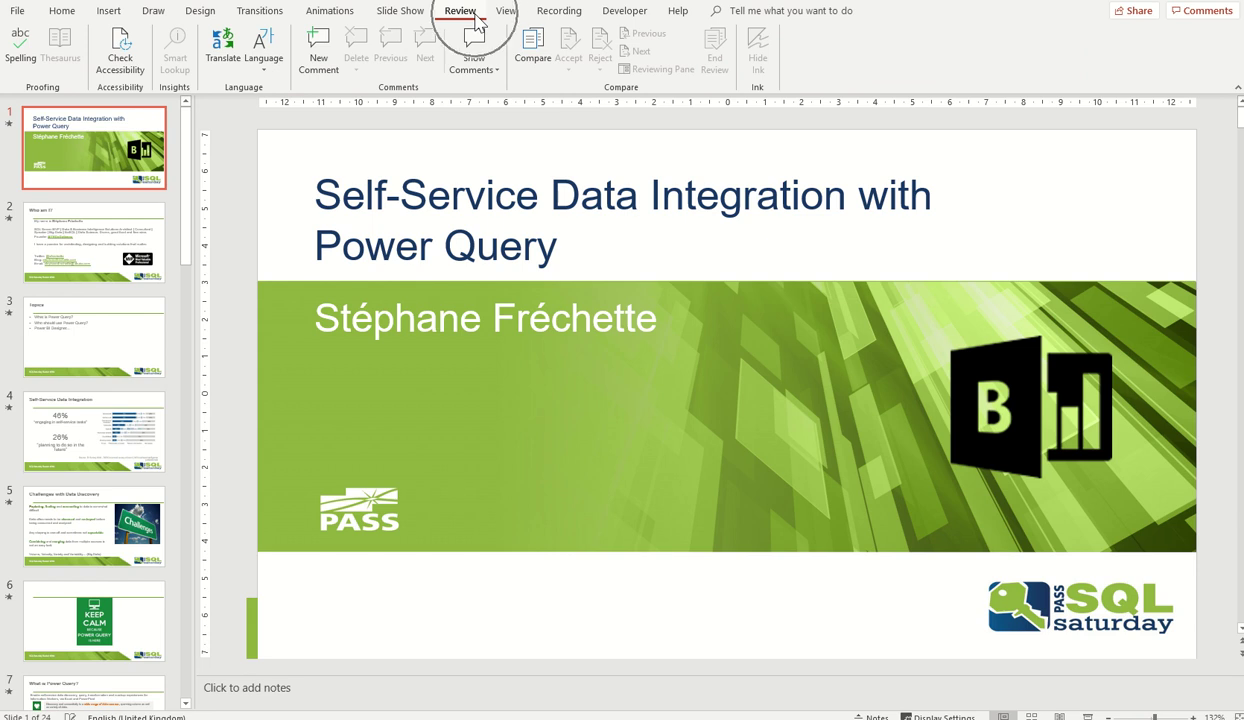
click(546, 64)
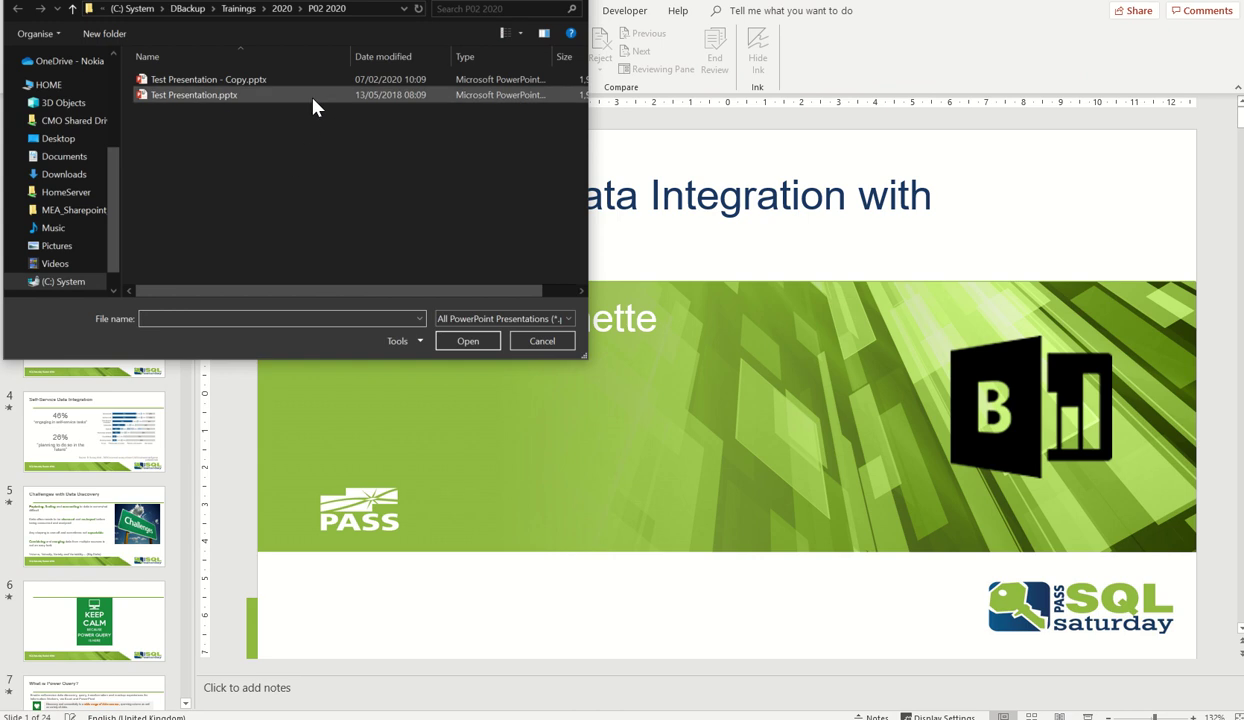
click(233, 100)
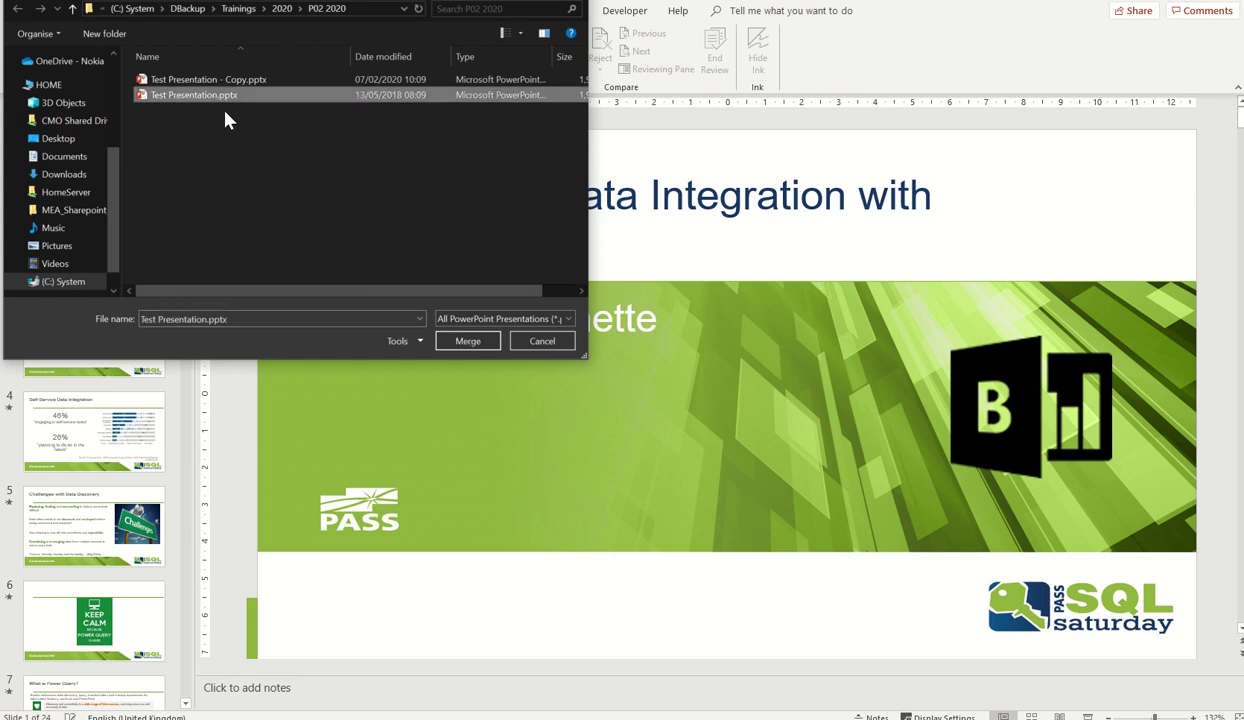
click(455, 342)
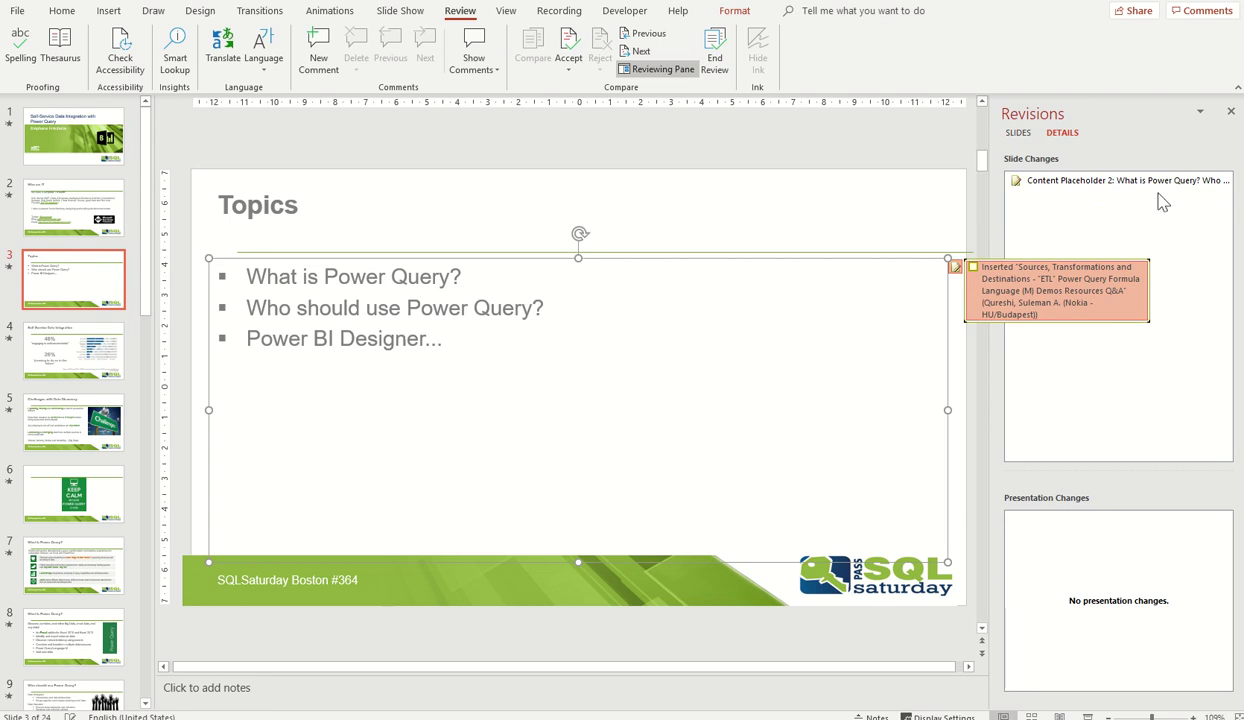
Step: Check slide 3's inserted Topics bullets in both the Slides and Details revision views
click(1200, 111)
click(1200, 111)
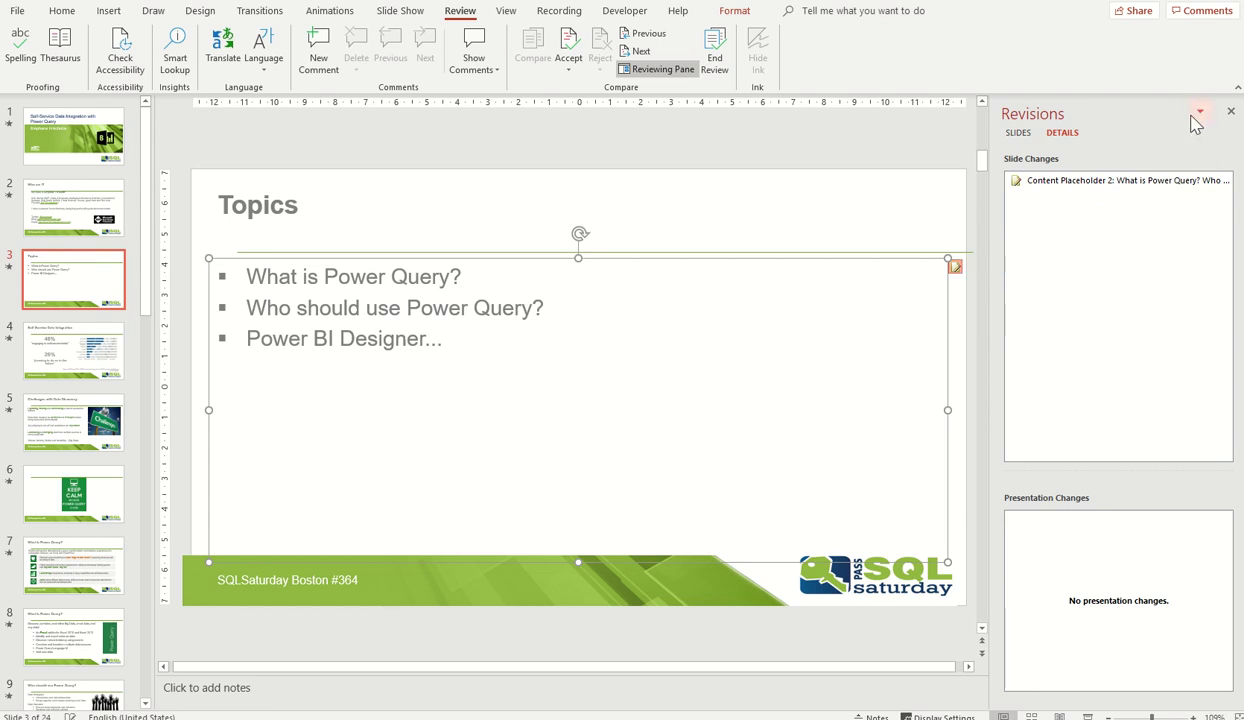
click(1018, 133)
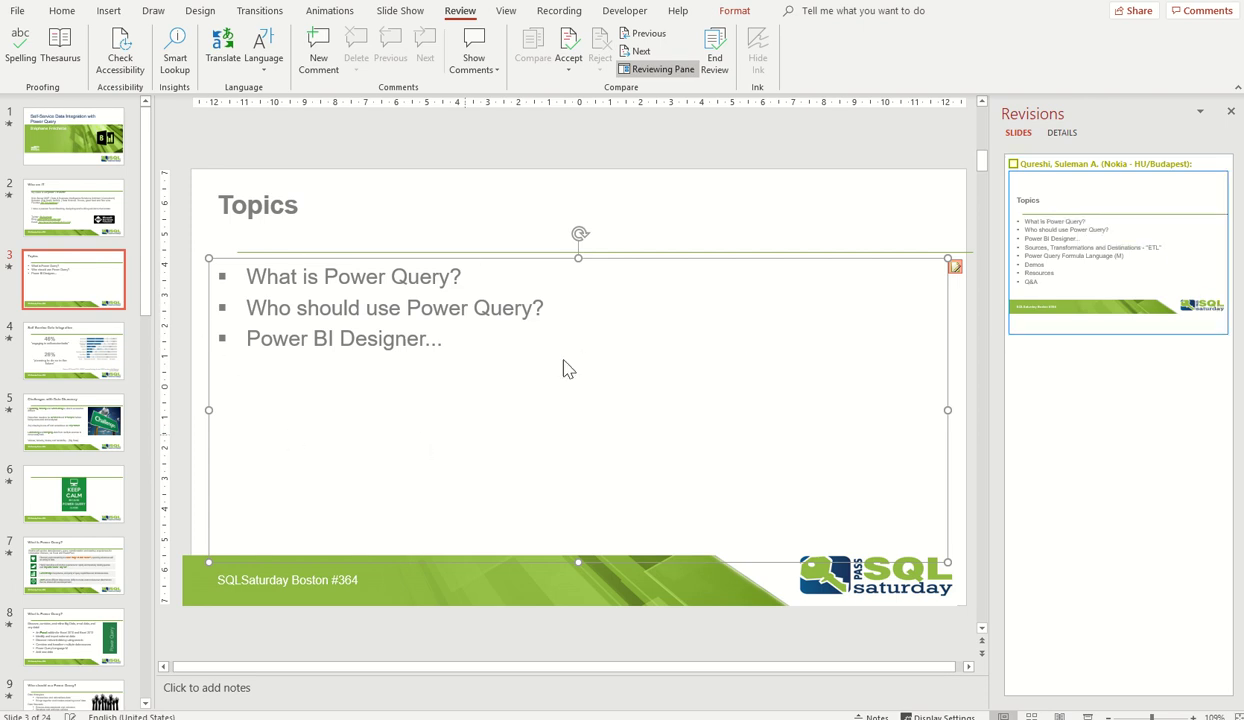
click(1060, 133)
Step: Step through slides 4 to 7 looking for tracked changes
click(58, 360)
click(60, 450)
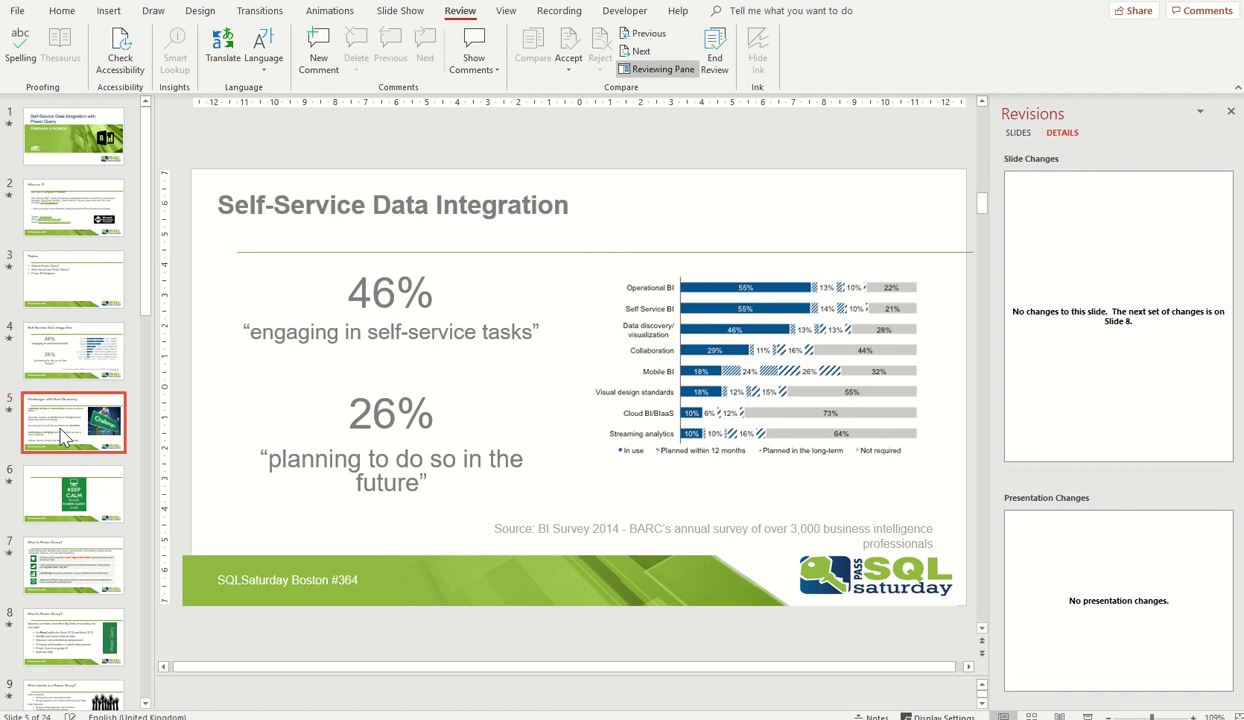
click(65, 480)
scroll(64, 490, down, 1)
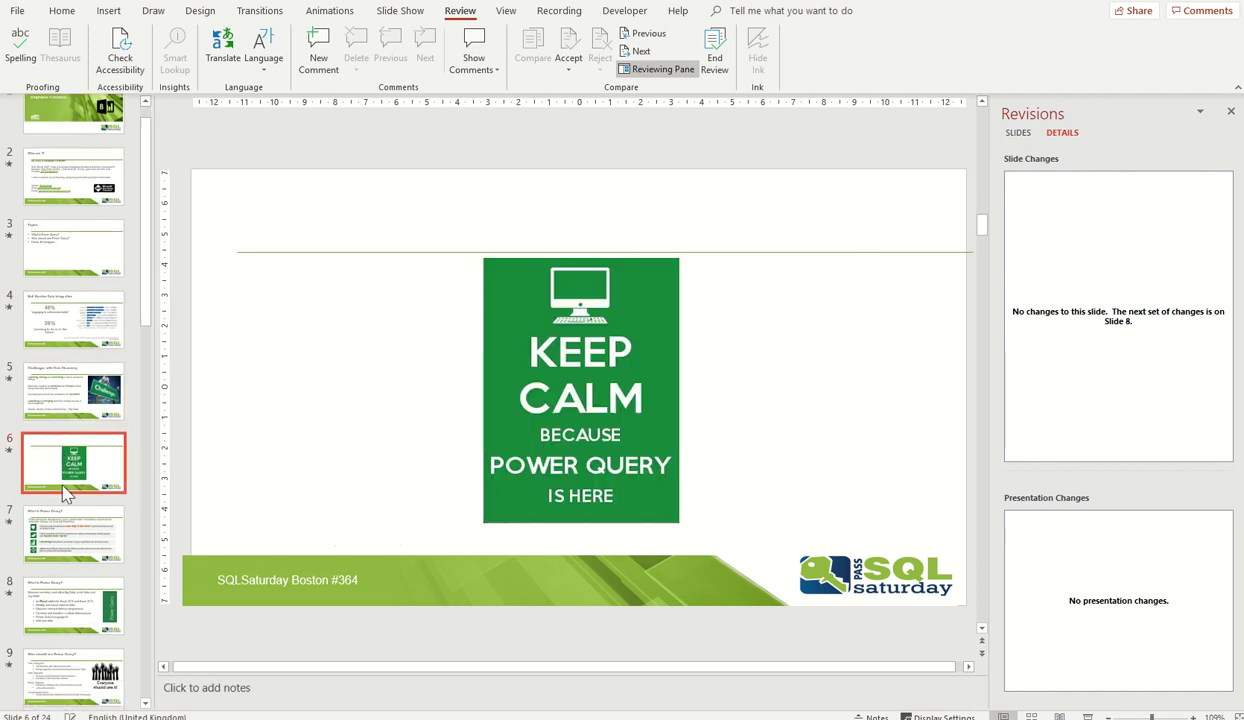
click(75, 550)
scroll(75, 550, down, 2)
Step: Inspect slide 8's deleted 'Add new data' bullet in both views, then move to slide 9
click(75, 550)
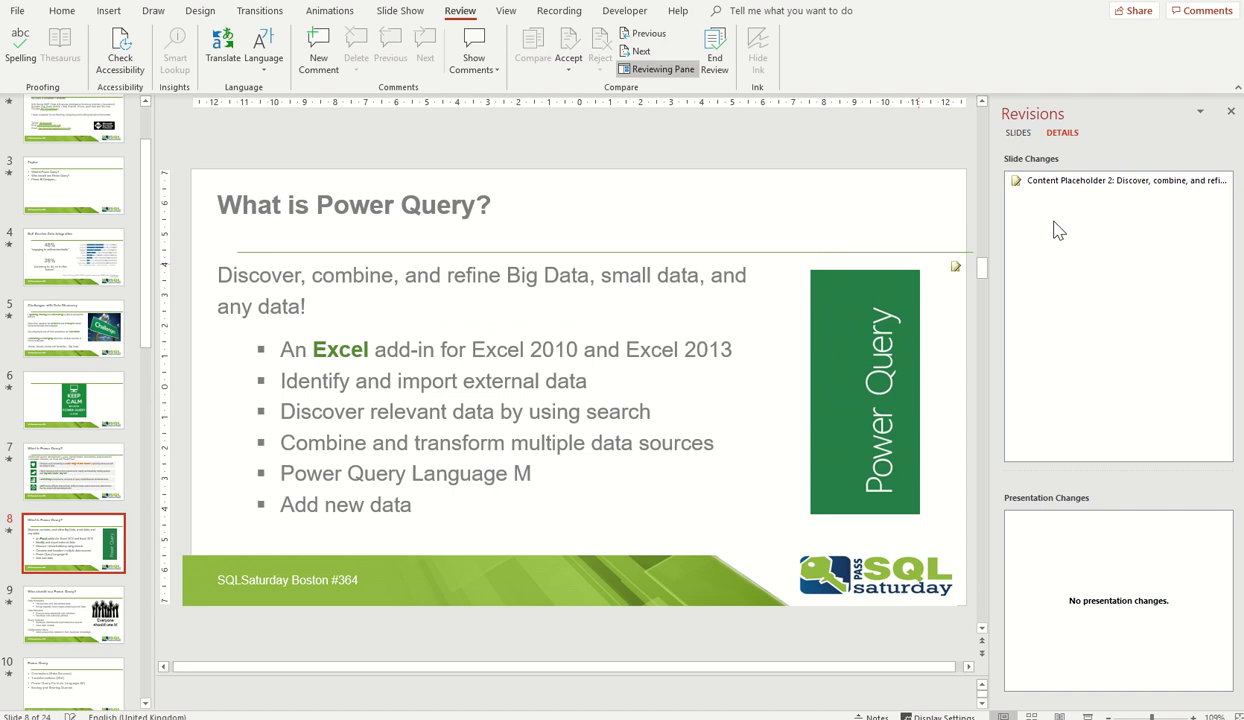
click(1080, 182)
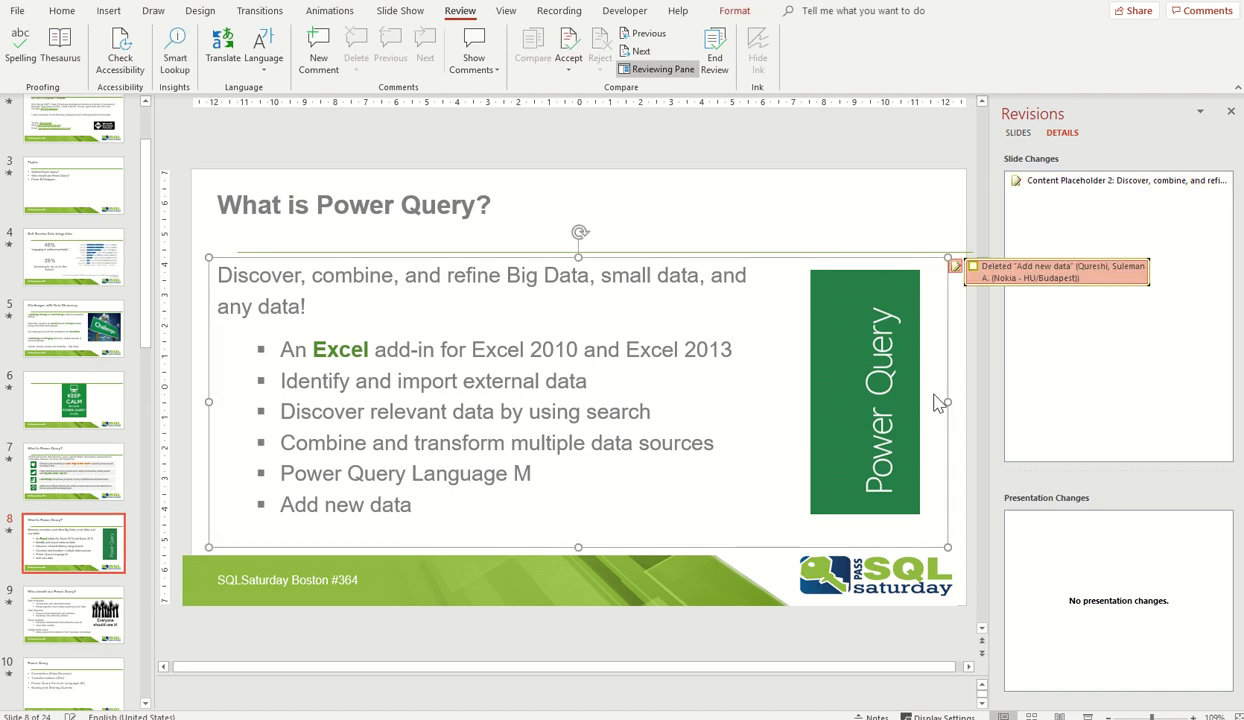
click(1018, 133)
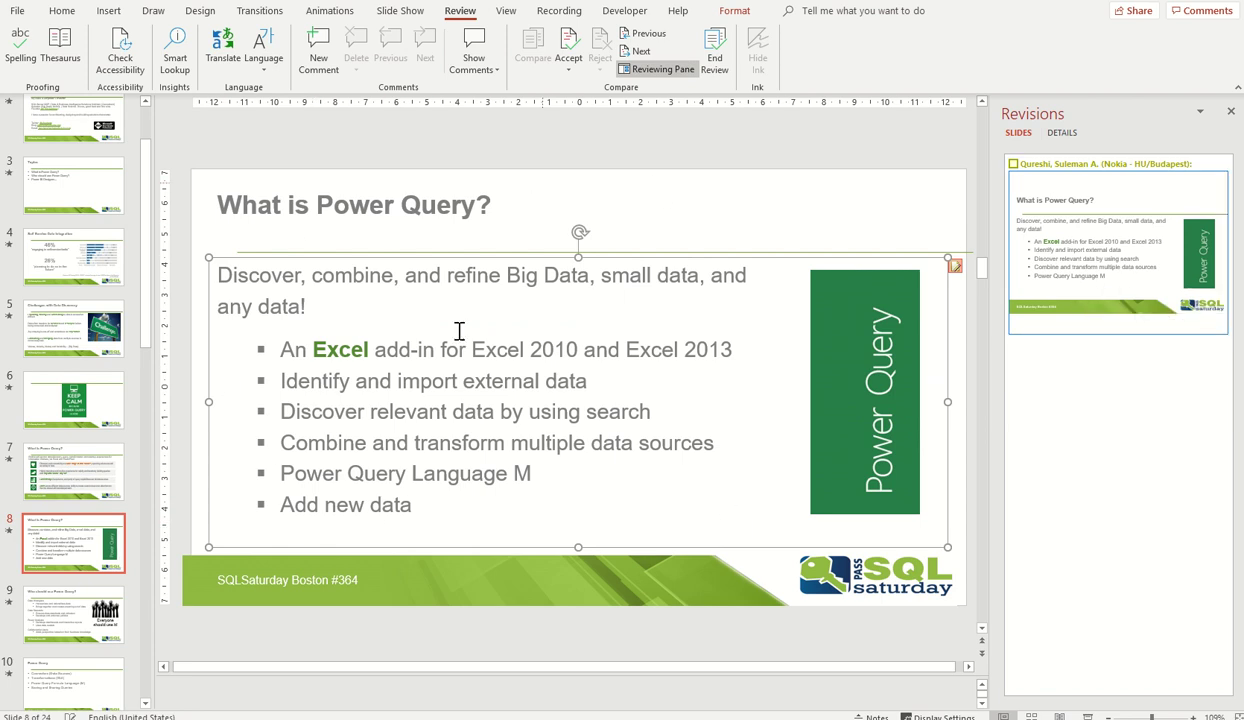
click(69, 635)
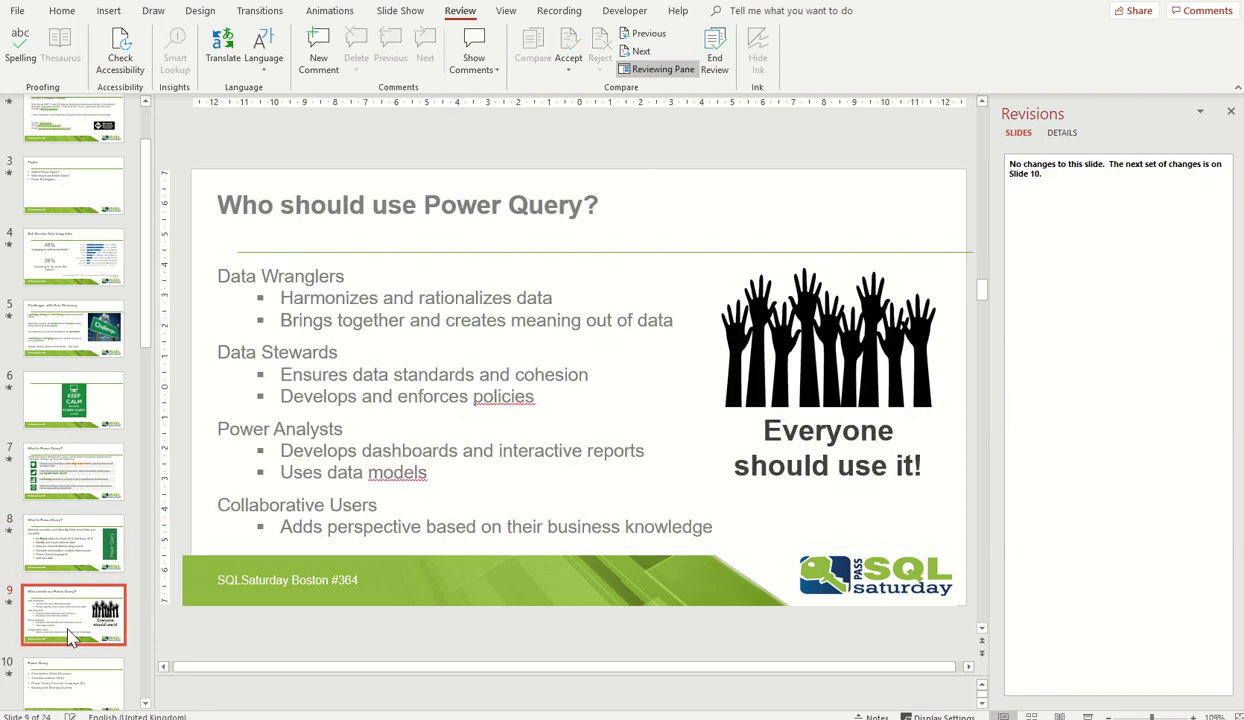
Step: Review slide 10's inserted Picture 1 change in the Details and Slides views
scroll(70, 637, down, 1)
click(69, 637)
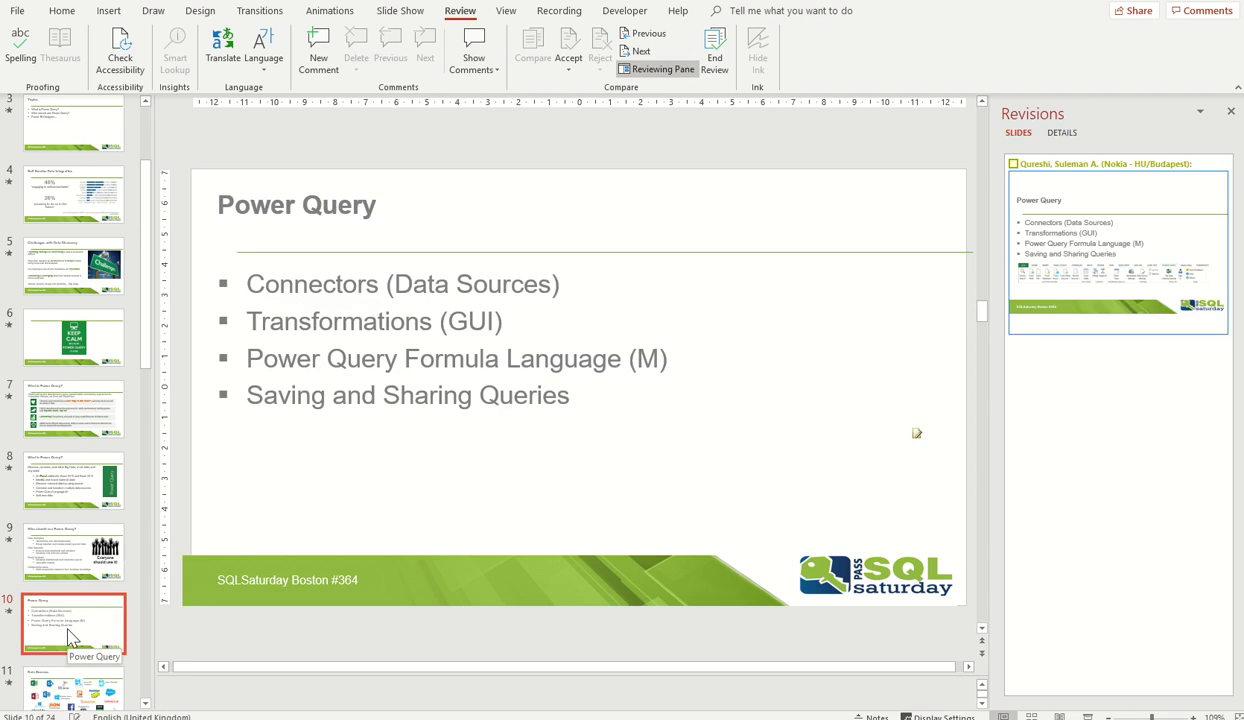
click(1061, 134)
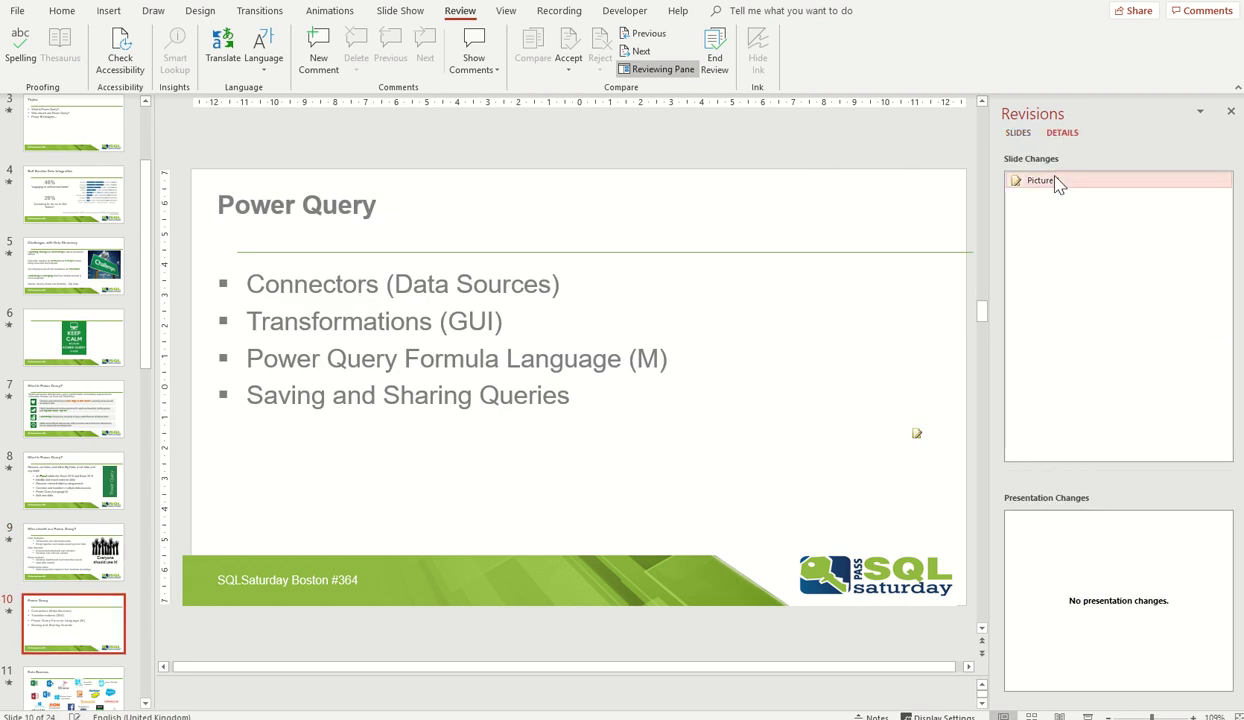
click(1058, 181)
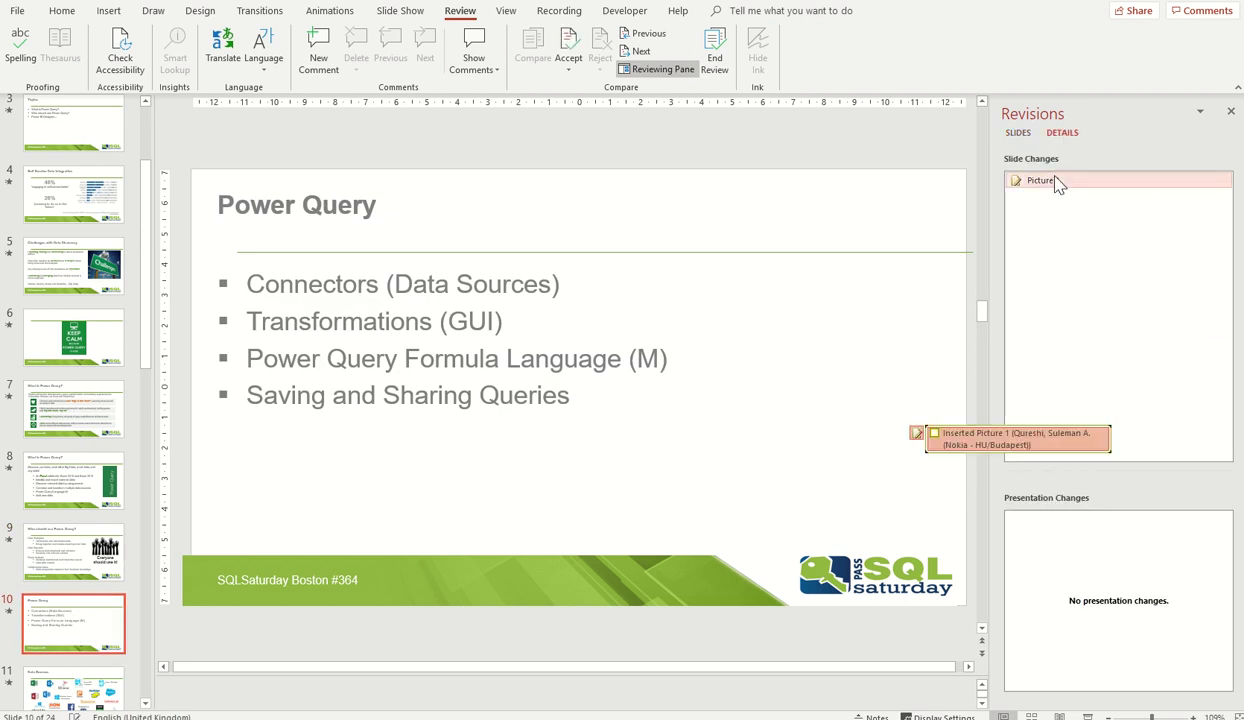
click(1018, 133)
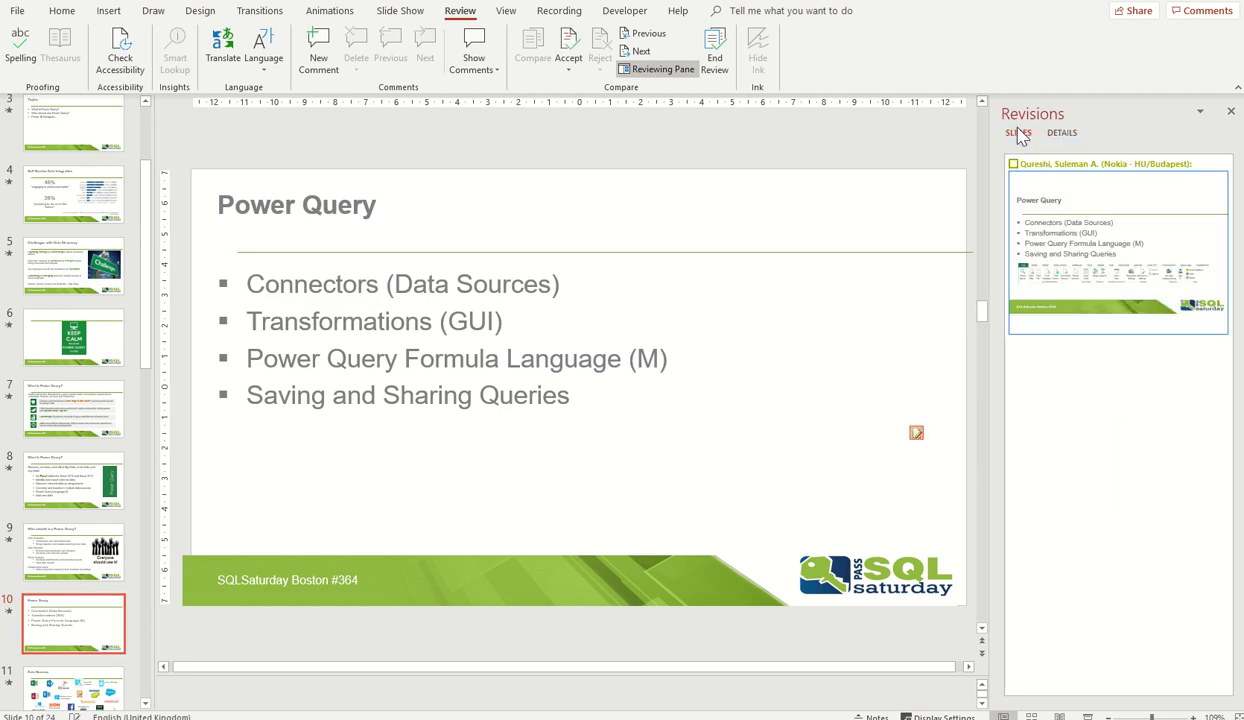
click(1072, 278)
Step: Move through slide 13 to slide 14 and list its detailed changes
scroll(70, 628, down, 5)
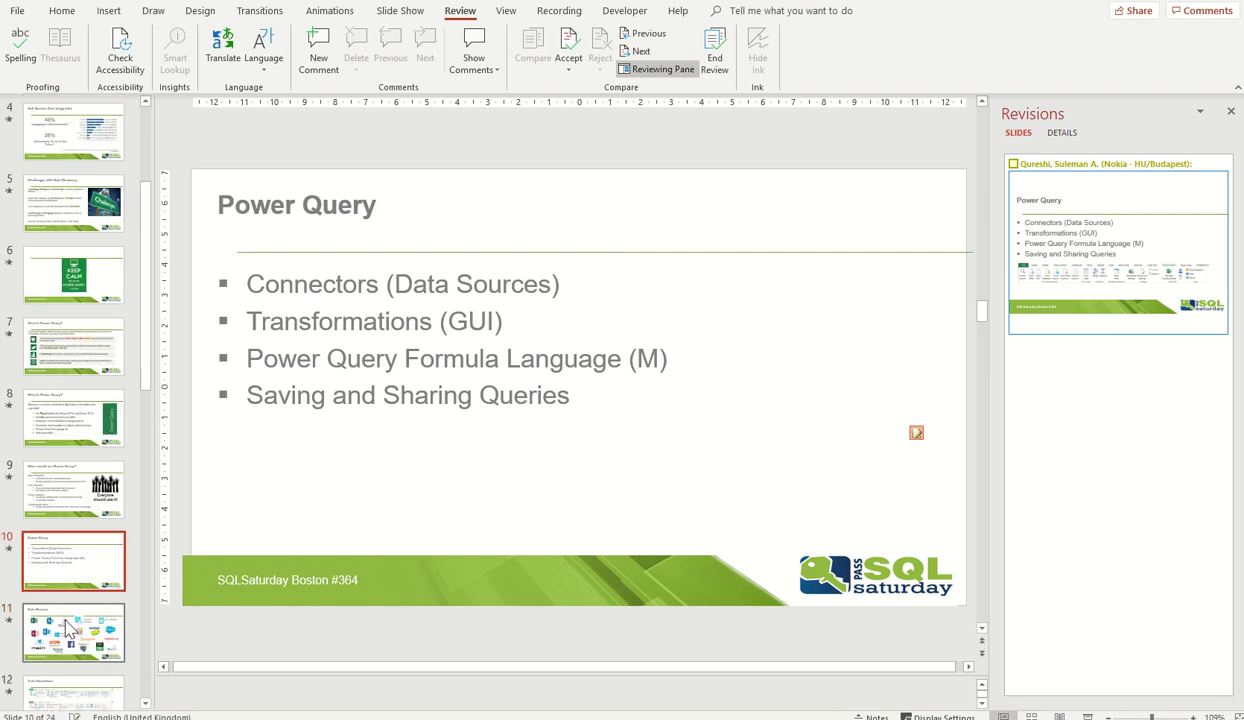
click(72, 655)
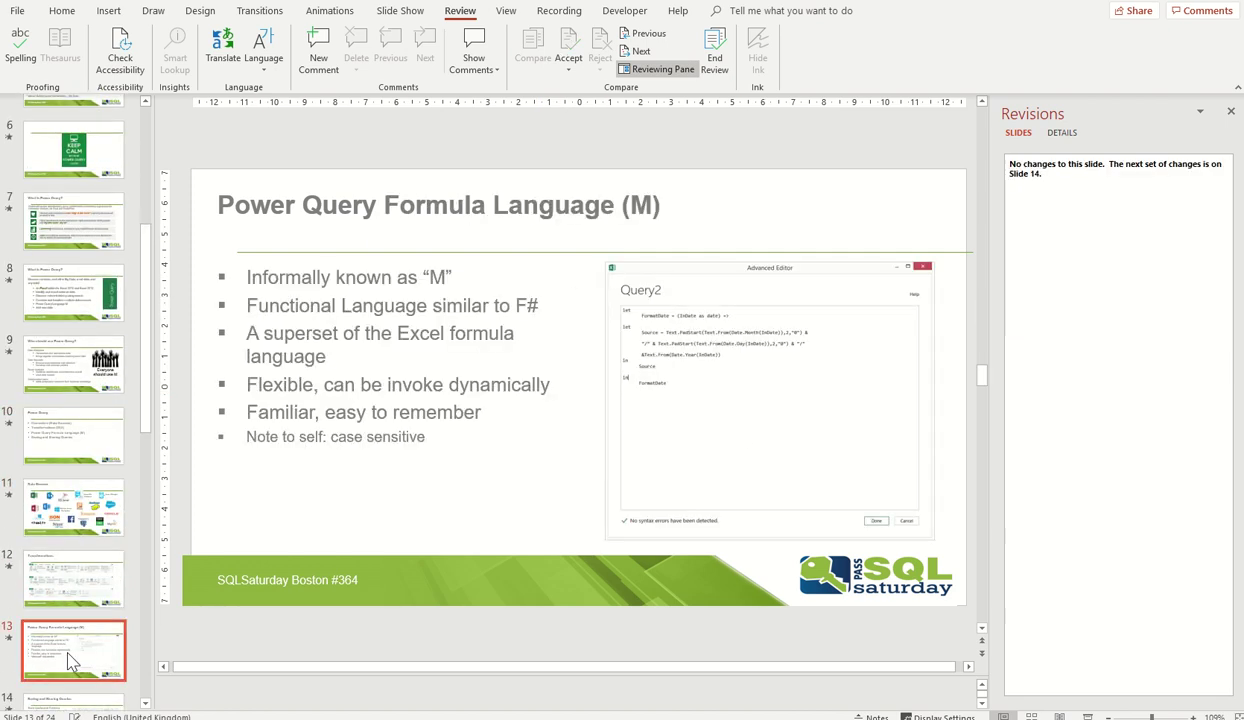
scroll(72, 660, down, 2)
click(69, 658)
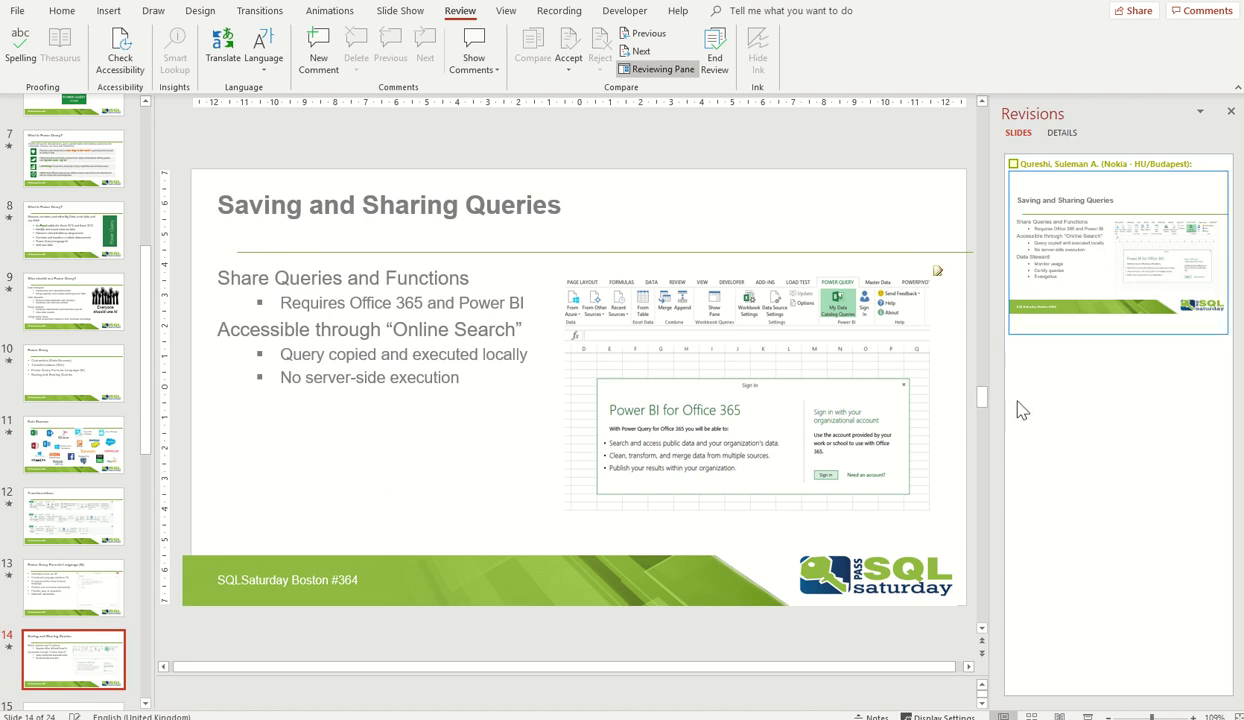
click(1073, 138)
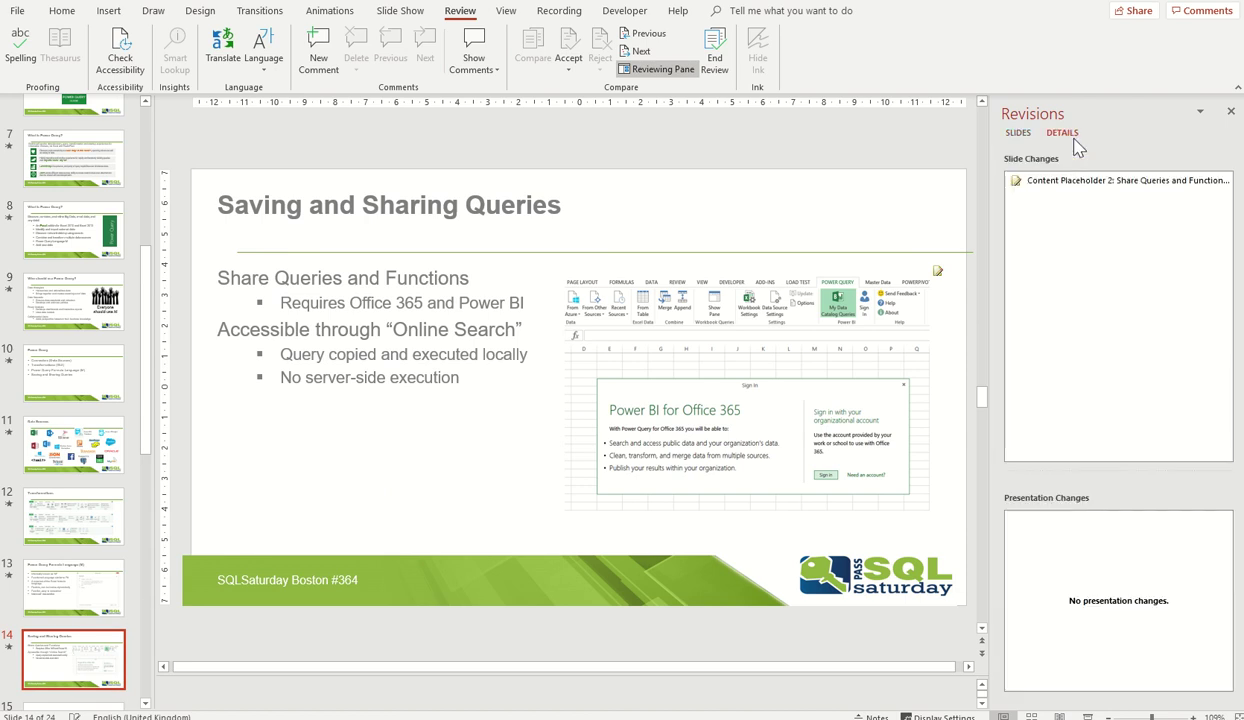
scroll(145, 362, up, 2)
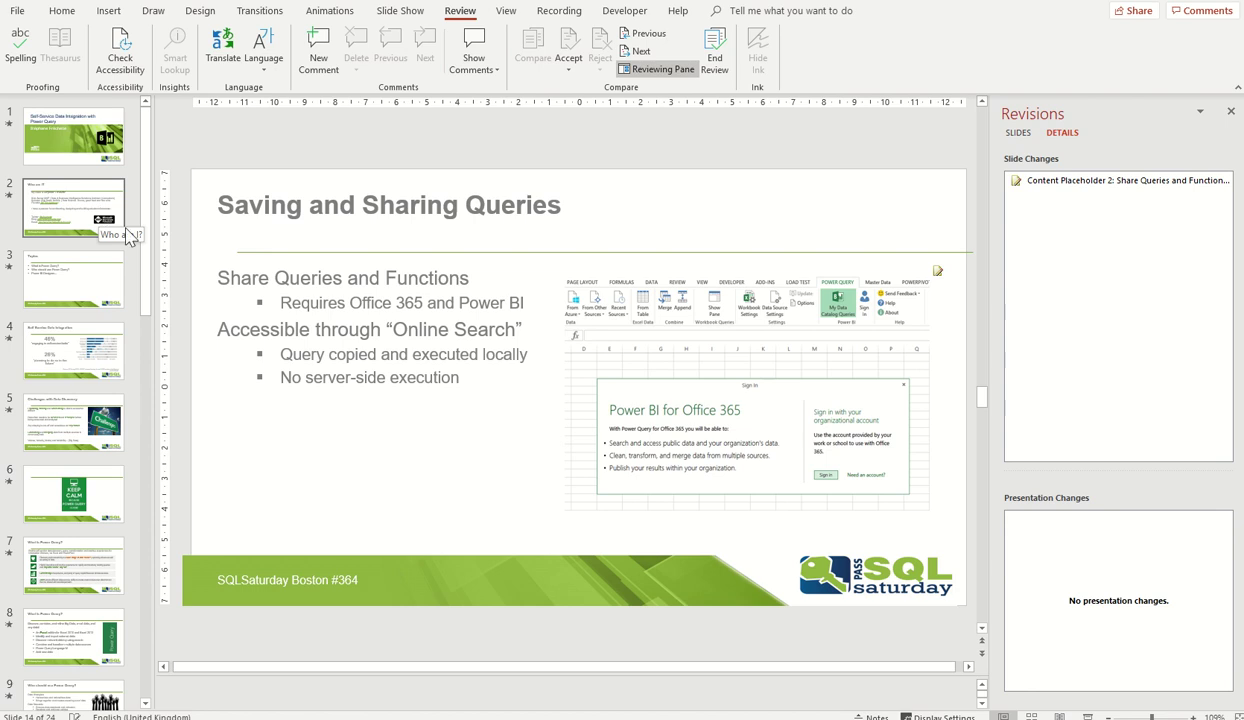
Step: Step past the last tracked change, decline restarting the comparison, and choose End Review
click(638, 54)
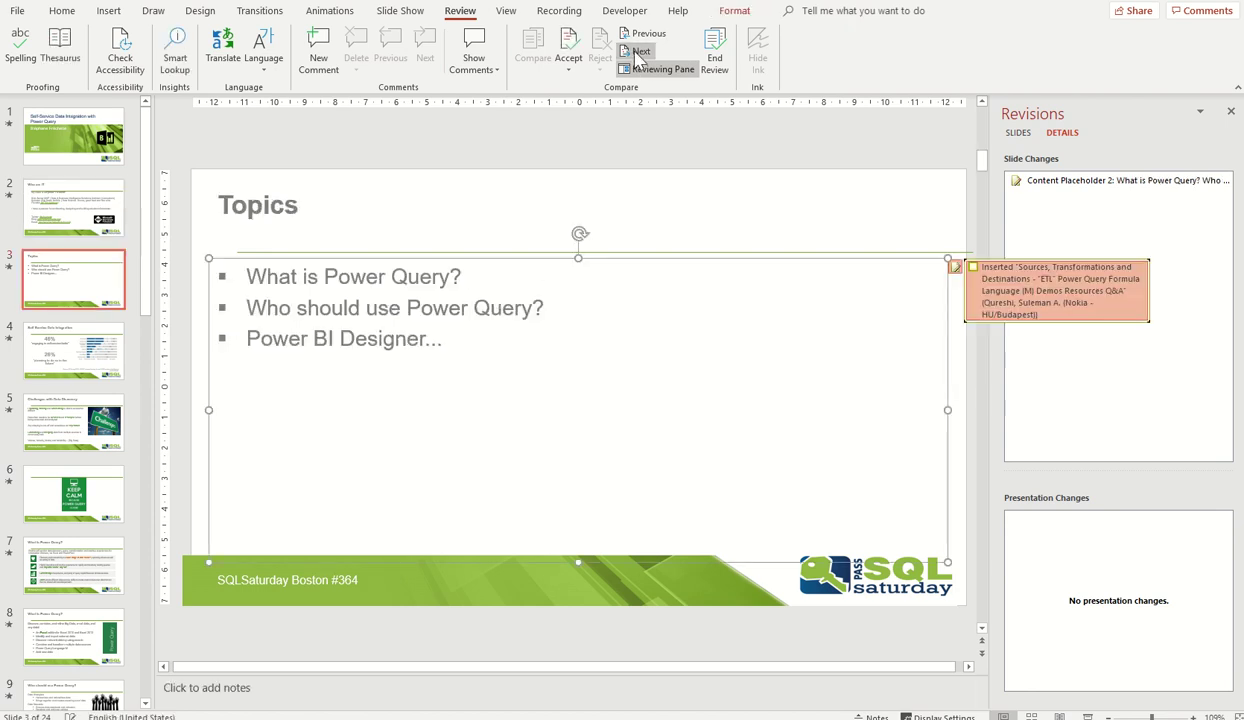
click(640, 51)
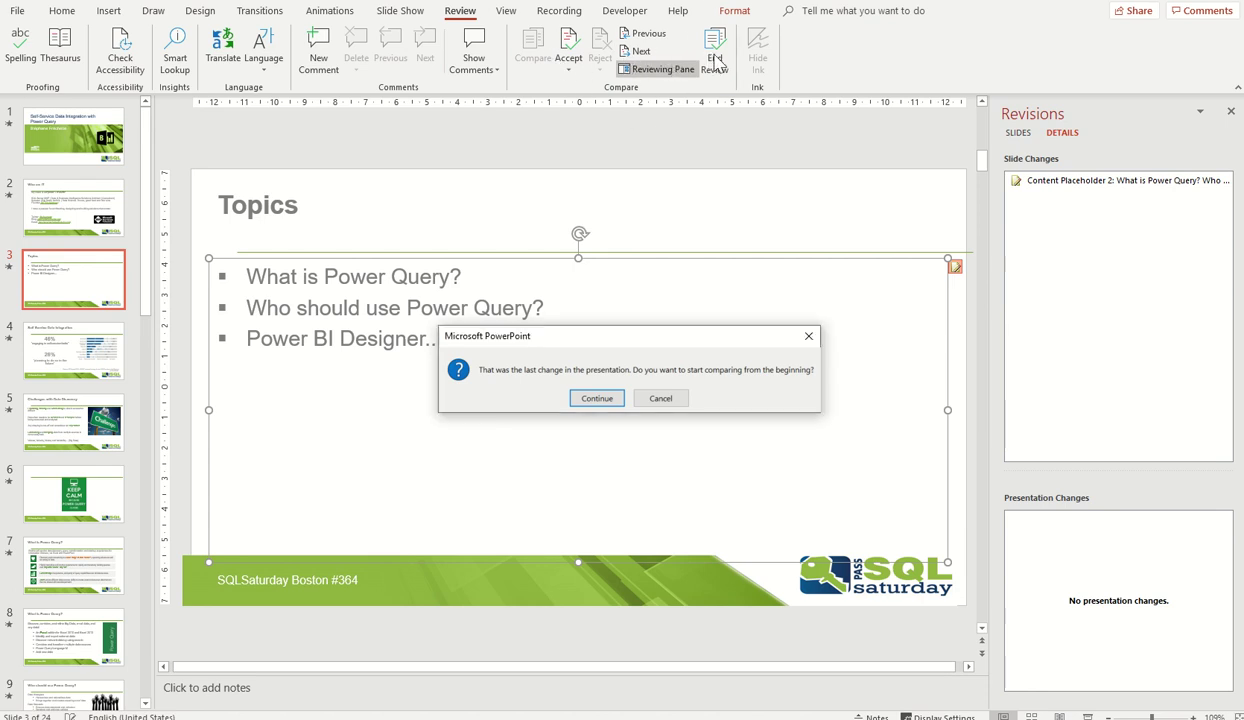
click(658, 399)
click(704, 55)
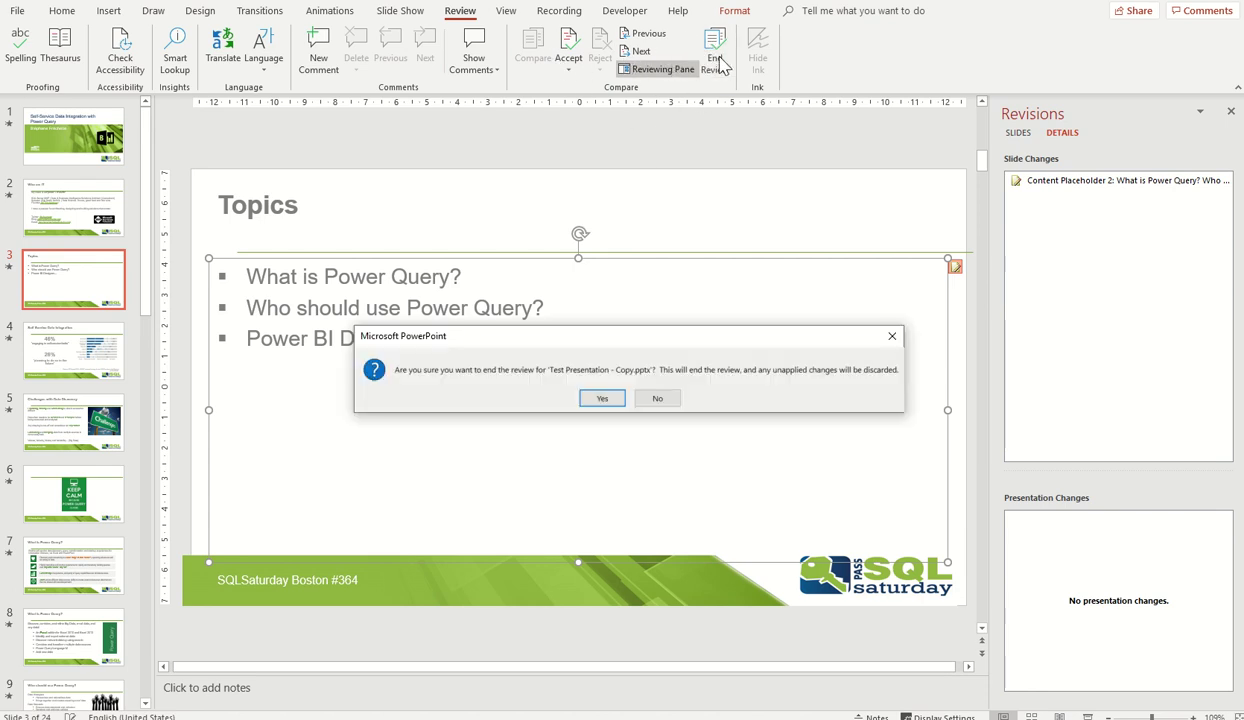